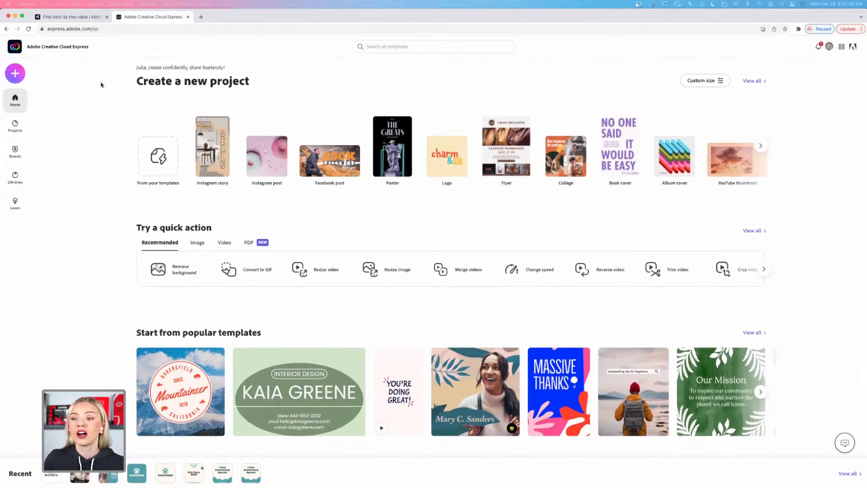
Browse the Home page, then go to Projects to list saved designs like Logo, Logo copy and Flyer.
scroll(101, 85, down, 5)
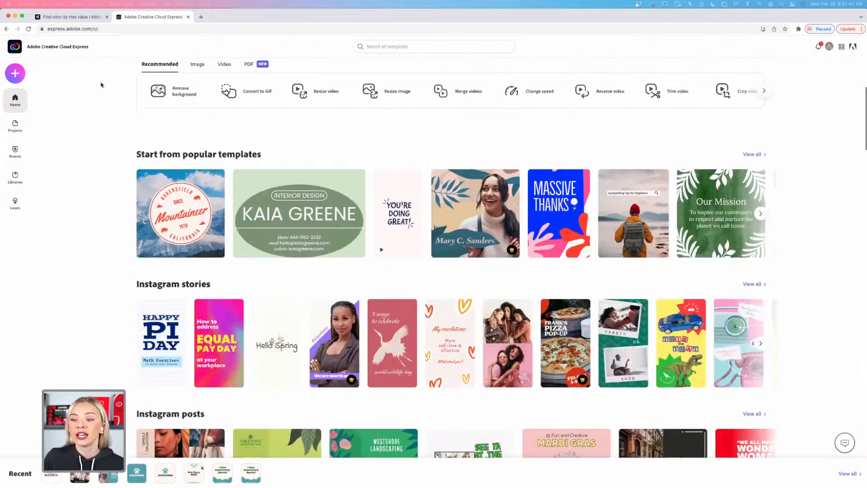
scroll(101, 84, up, 5)
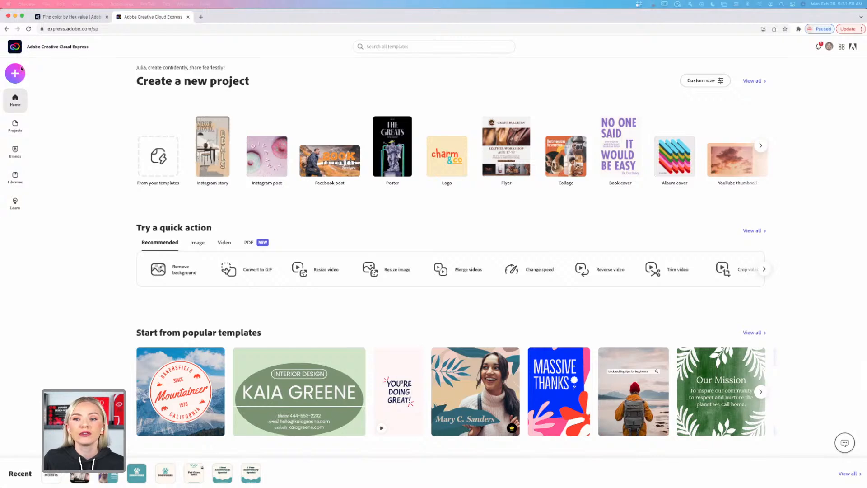
scroll(65, 143, down, 1)
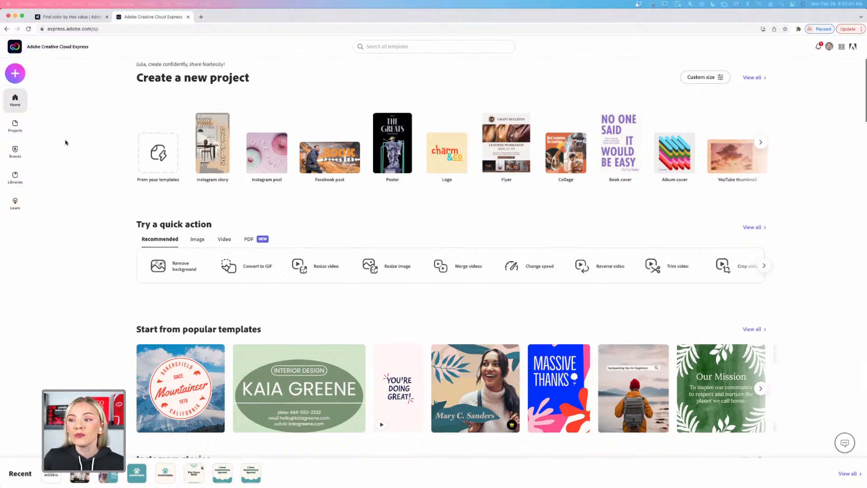
scroll(65, 143, down, 5)
scroll(66, 140, up, 5)
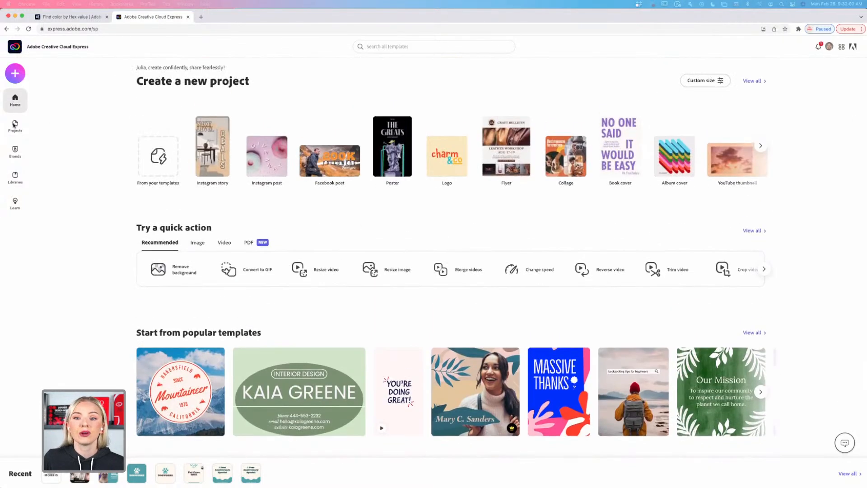
click(14, 126)
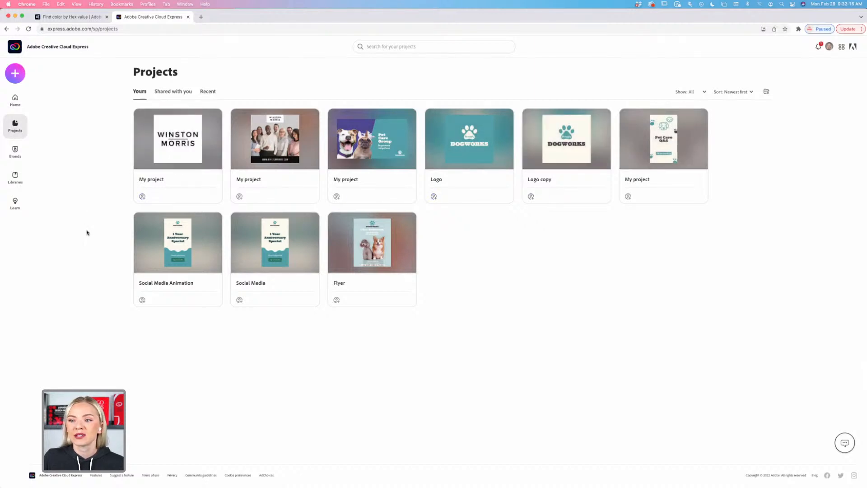
Go to the Brands page showing the DOGWORKS logo, #4FA3AB colour and Lato Bold font.
click(15, 151)
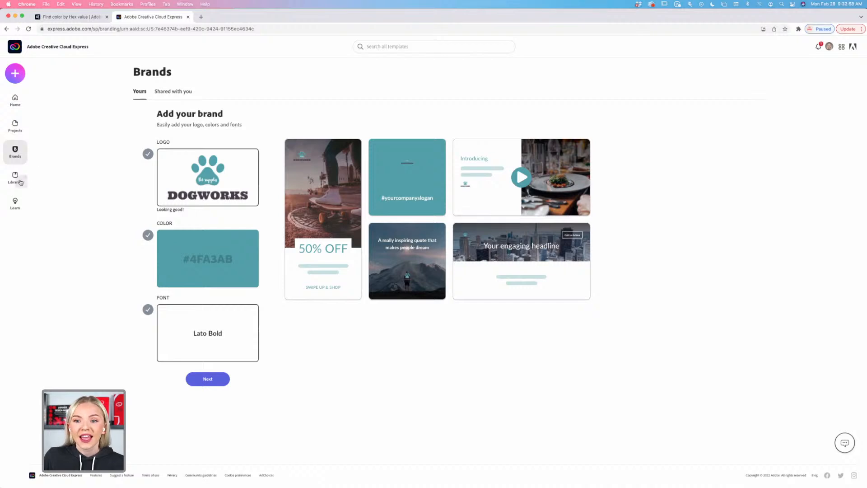
Go to the Learn page with tutorials like Group objects, Remove background and Undo and redo.
click(15, 204)
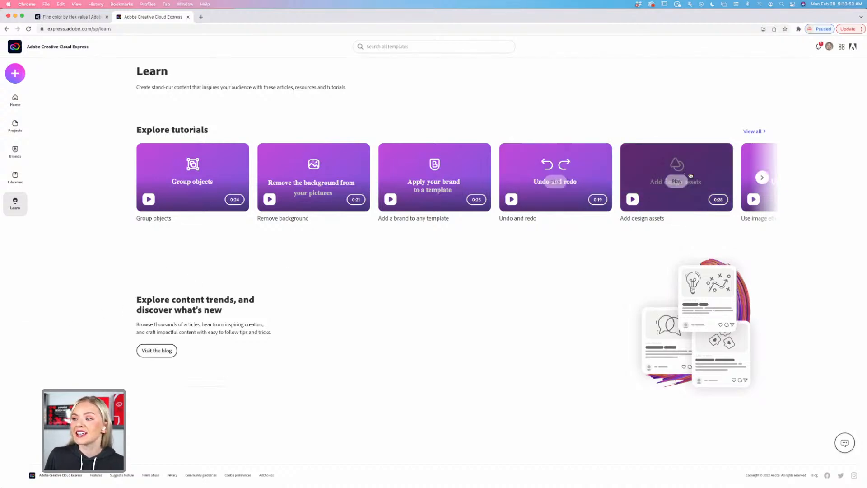
Return to Home and scroll down to the quick actions and popular and Instagram story templates.
mouse_move(765, 177)
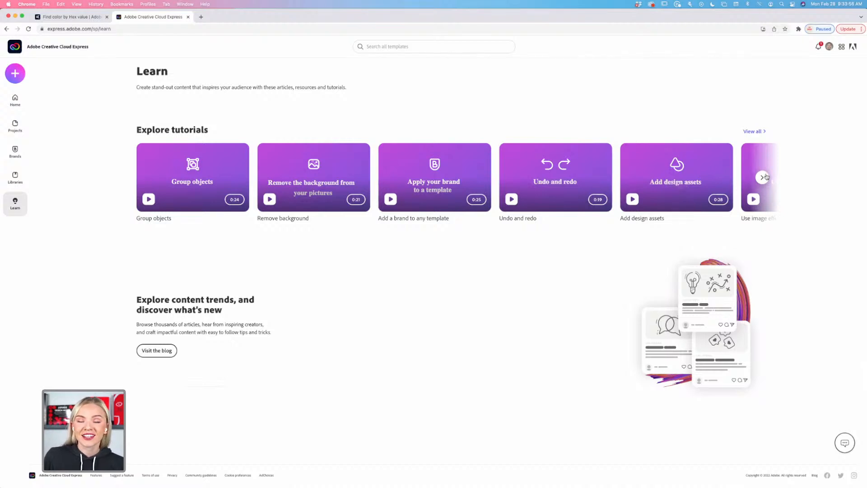
click(15, 99)
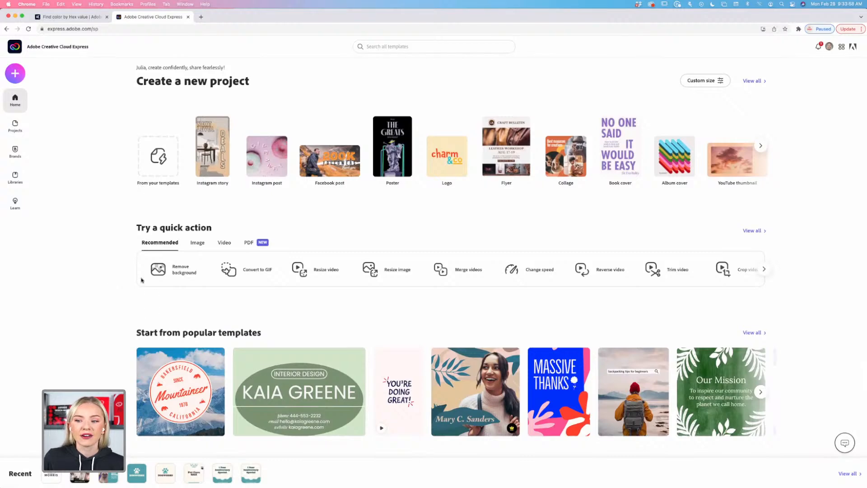
scroll(116, 300, down, 5)
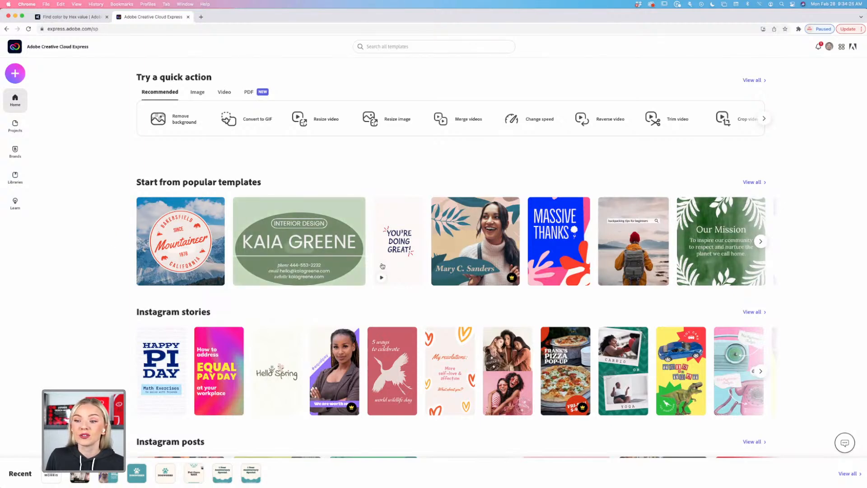
scroll(144, 259, down, 3)
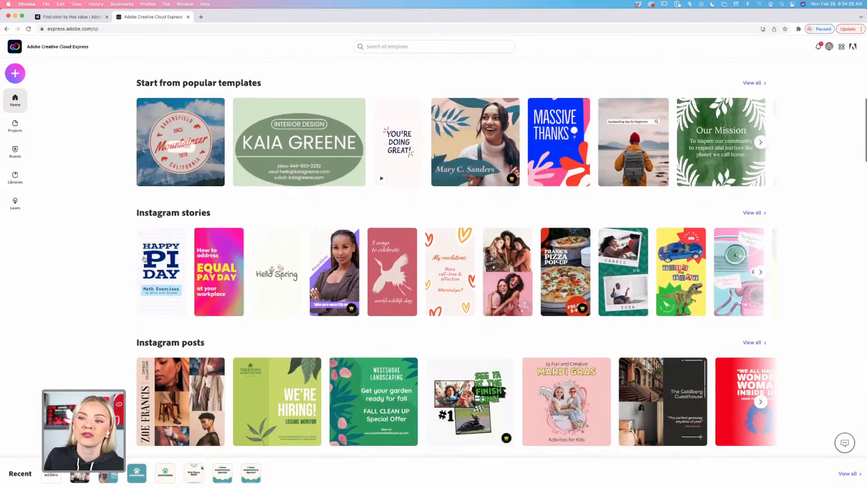
scroll(144, 258, down, 3)
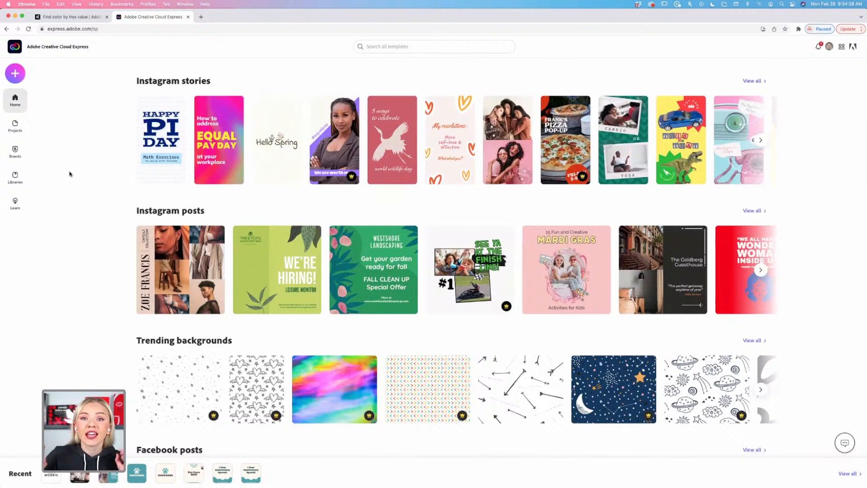
mouse_move(155, 256)
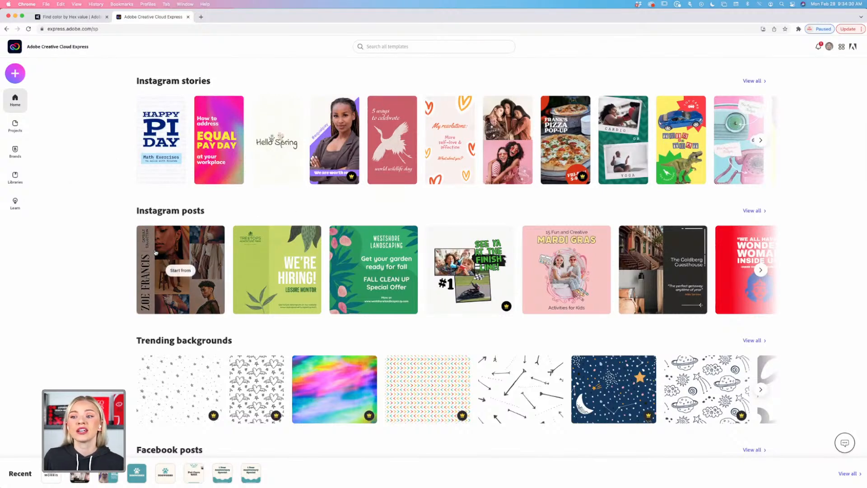
scroll(156, 251, down, 1)
scroll(155, 252, down, 3)
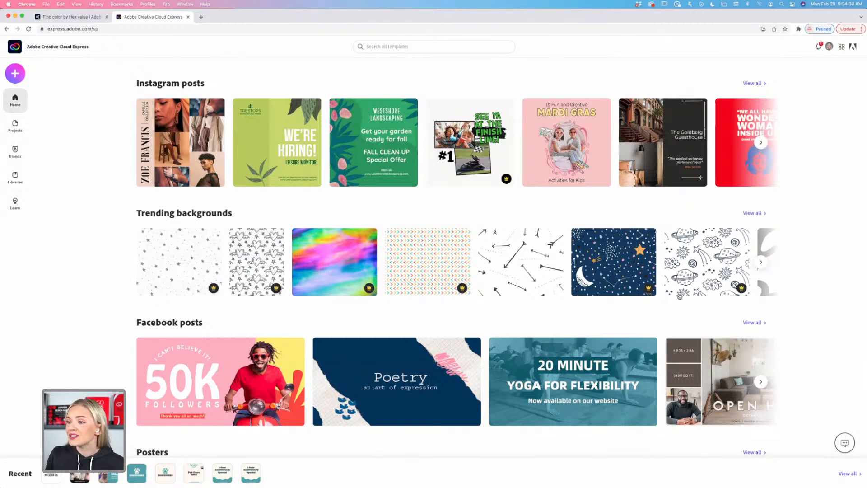
scroll(110, 368, down, 4)
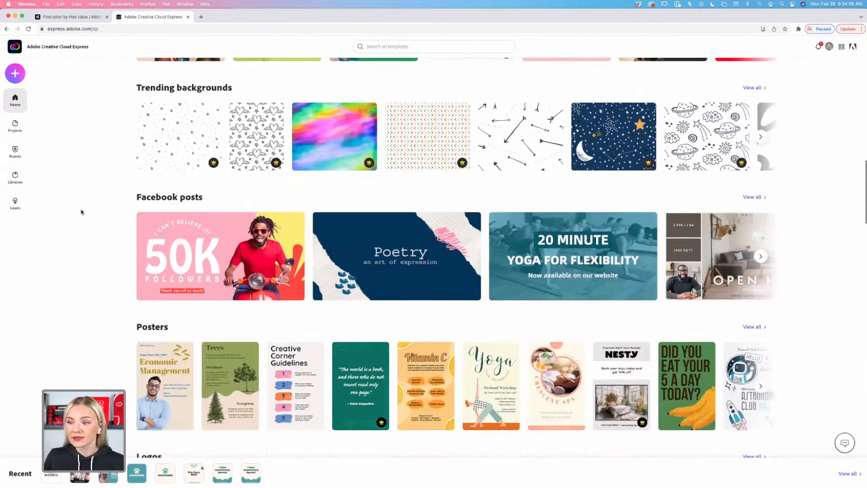
scroll(124, 210, down, 3)
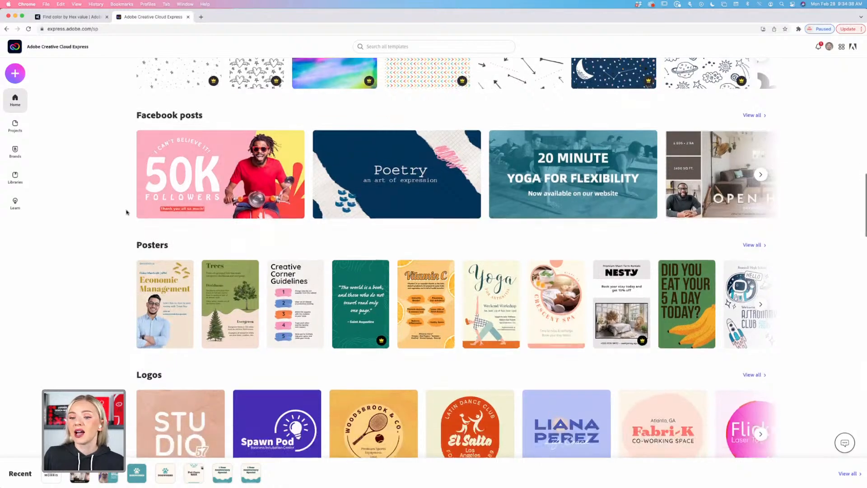
scroll(127, 212, down, 8)
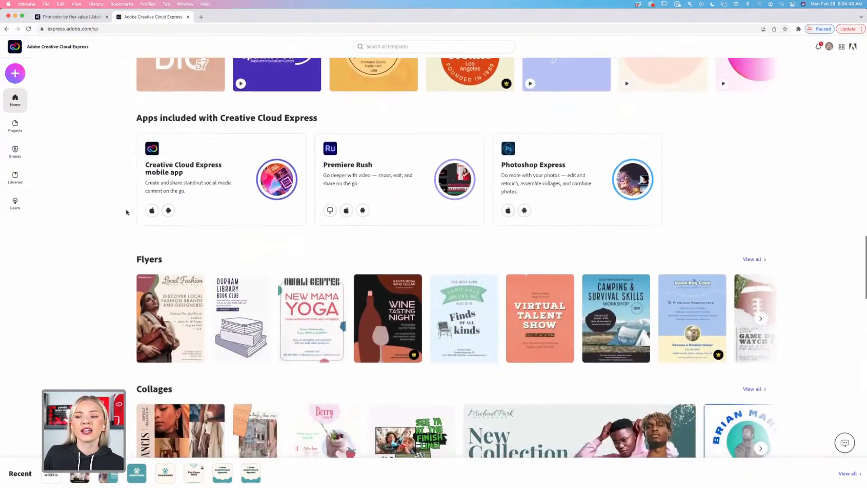
scroll(127, 212, down, 4)
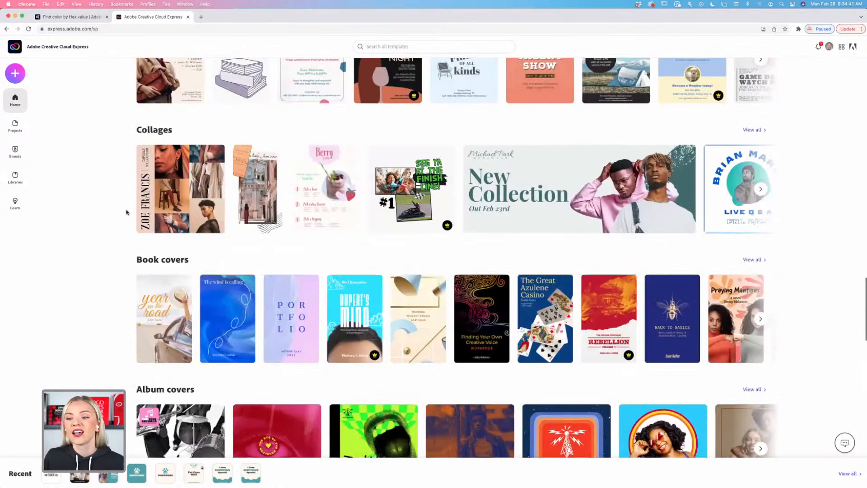
scroll(126, 212, down, 3)
scroll(127, 213, up, 5)
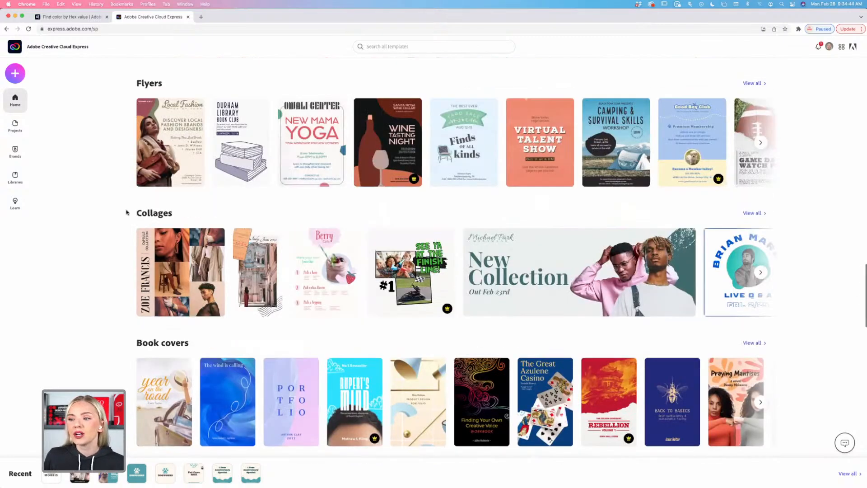
scroll(126, 212, up, 17)
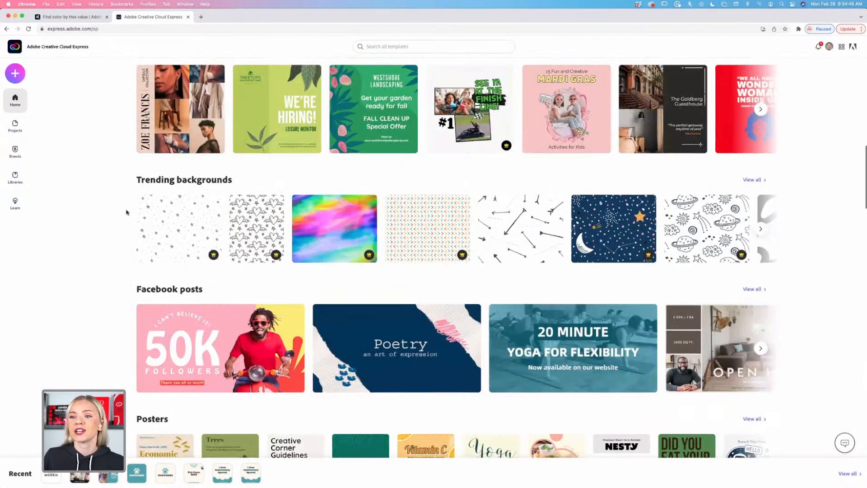
scroll(126, 212, up, 10)
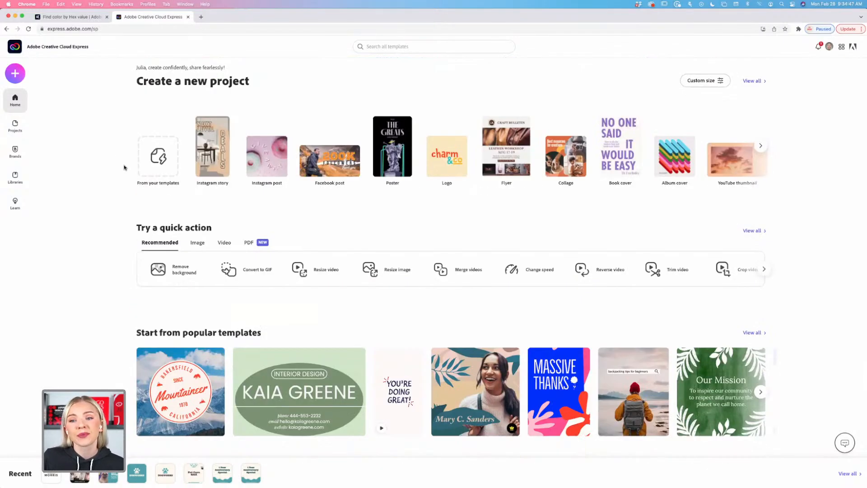
Bring up the Create new menu offering Logo, Flyer, Card, Video and quick actions.
click(16, 77)
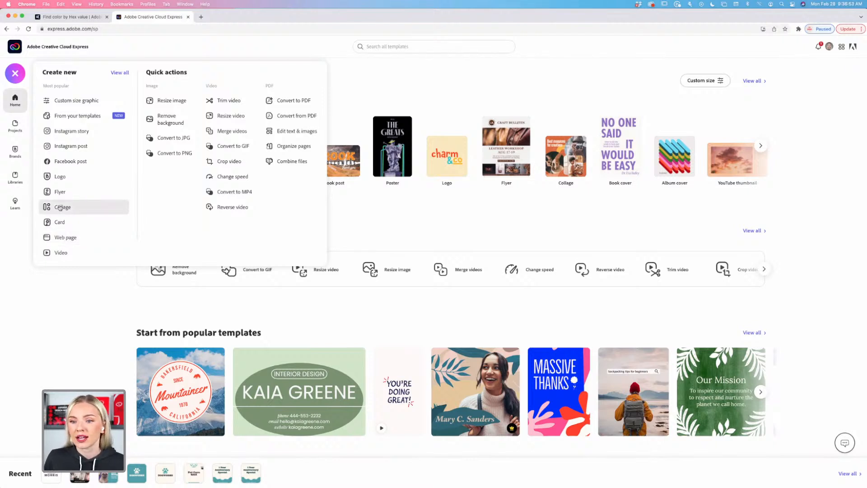
click(60, 176)
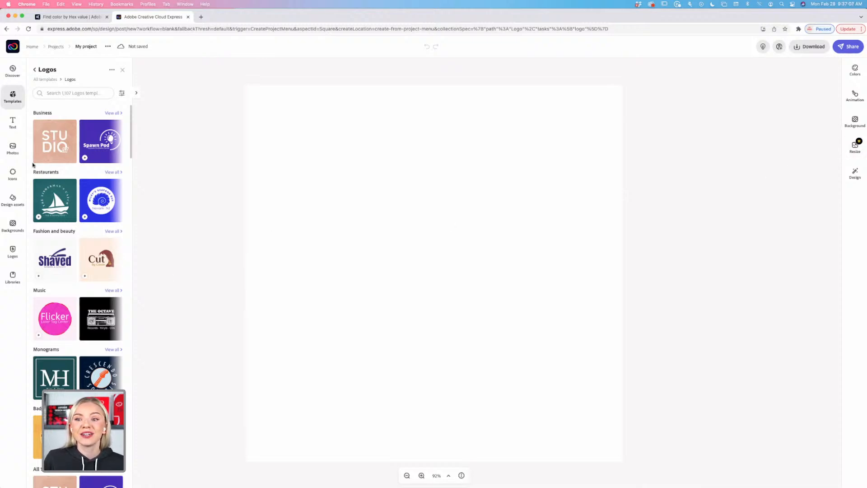
scroll(64, 330, down, 5)
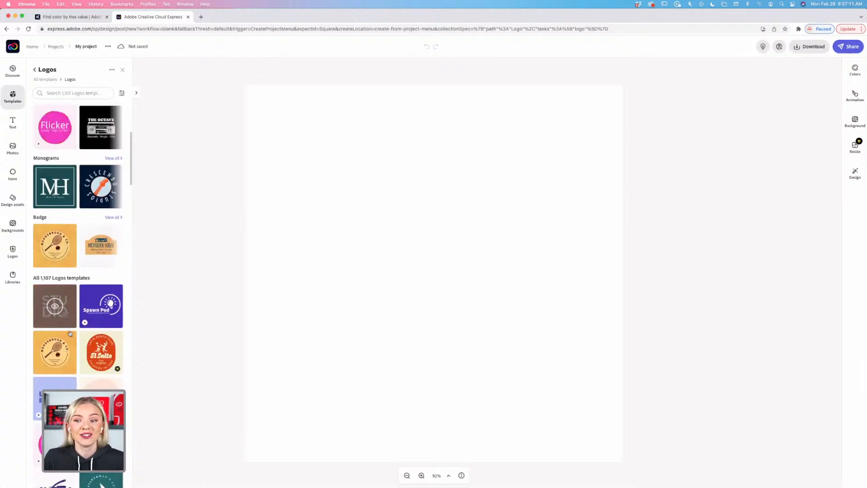
scroll(99, 352, down, 4)
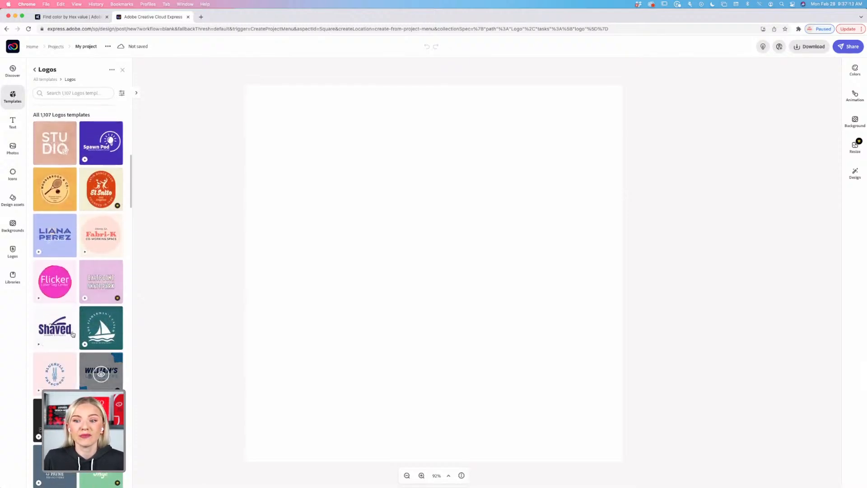
scroll(84, 354, down, 2)
scroll(84, 355, down, 2)
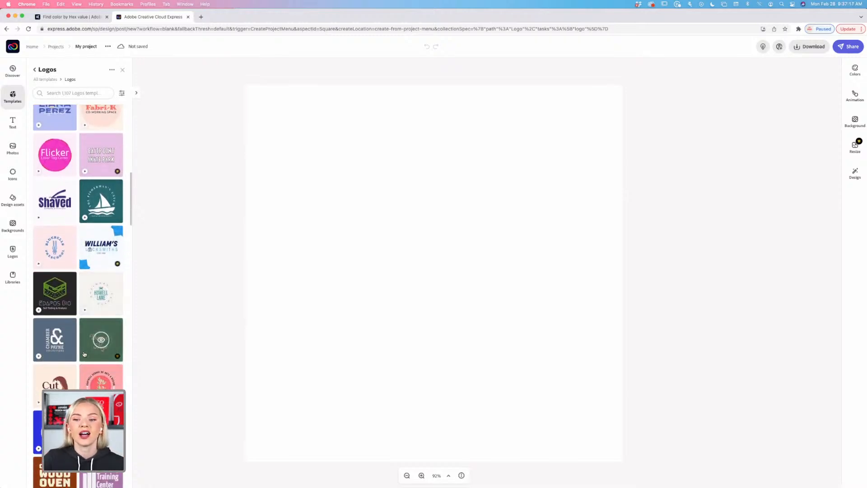
scroll(84, 354, down, 7)
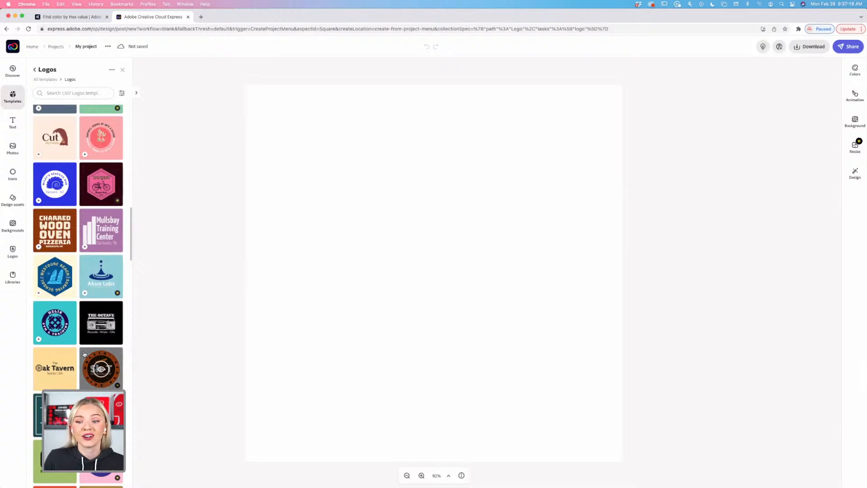
scroll(84, 354, down, 9)
scroll(68, 355, down, 2)
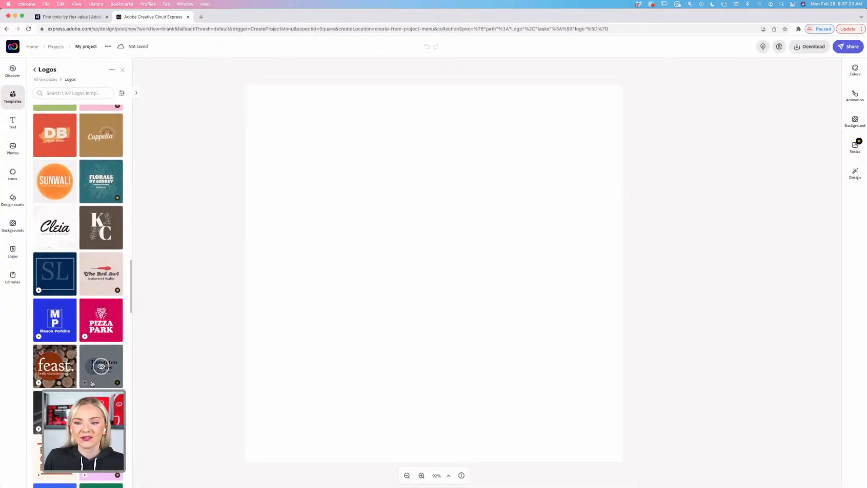
scroll(64, 241, down, 2)
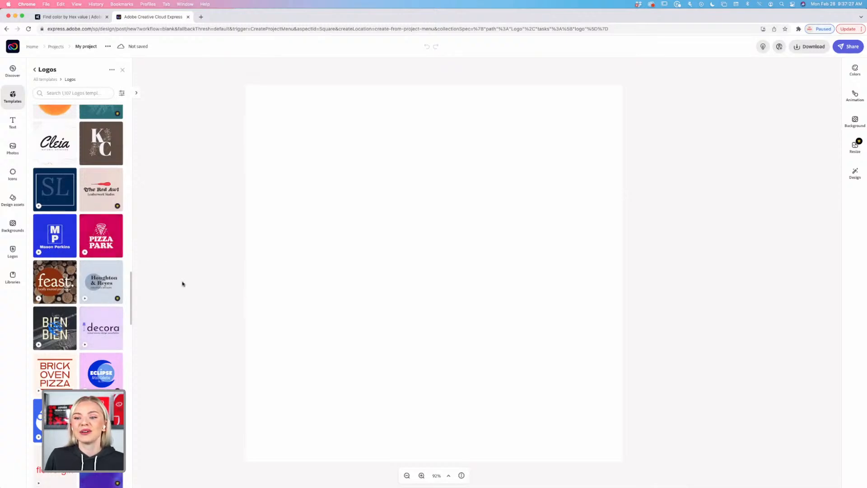
Set the canvas background to the Current Palette orange, #FF9666.
click(475, 173)
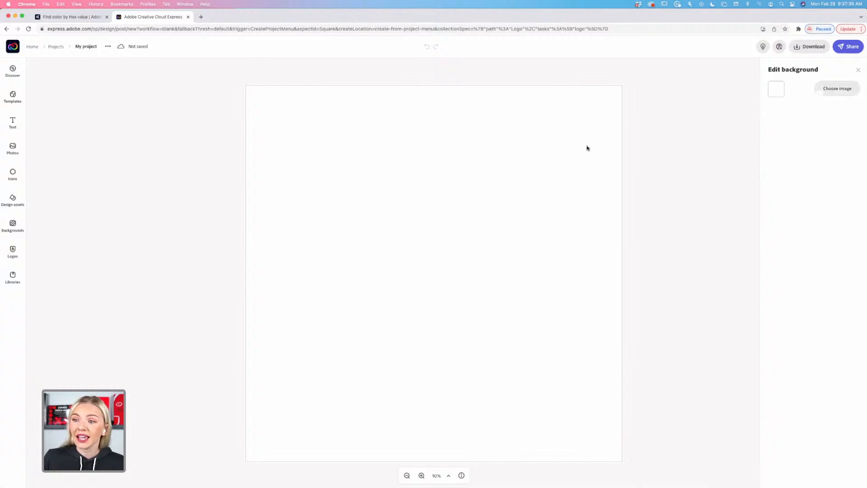
click(777, 90)
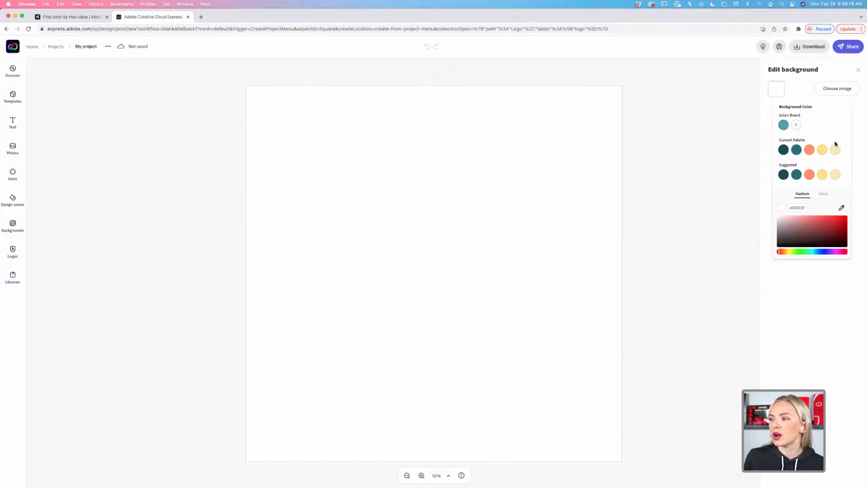
click(810, 149)
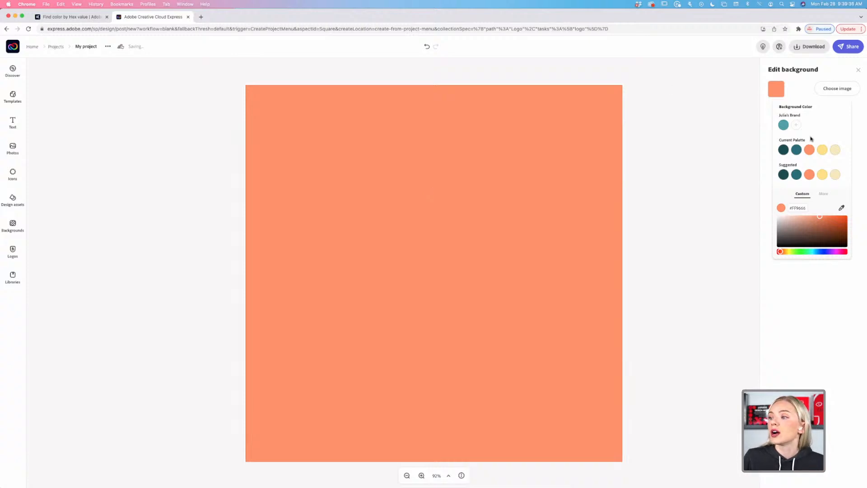
Swap the orange background for the Current Palette dark teal #207176.
click(797, 150)
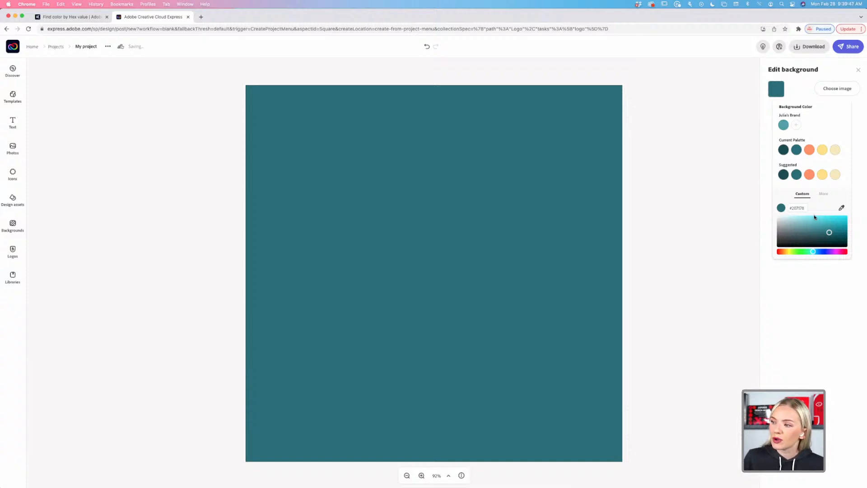
Try lighter and darker teal shades in the Custom field, settling on #39797E.
drag(799, 232, 852, 214)
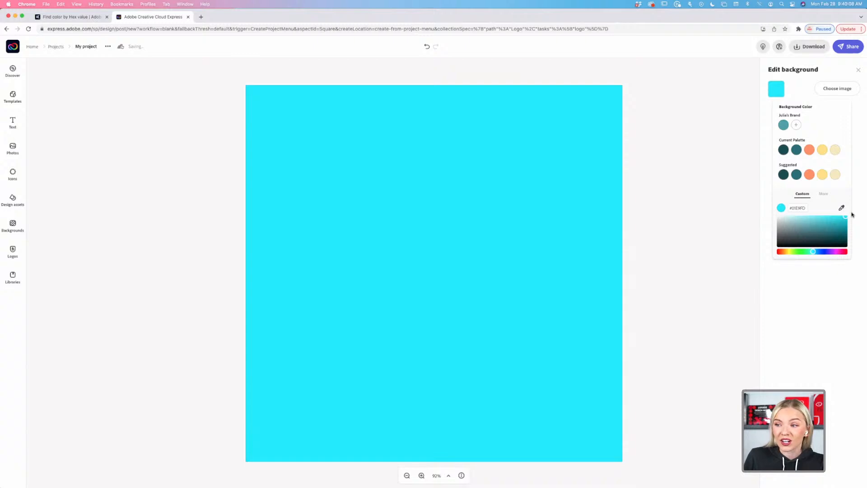
drag(852, 214, 853, 249)
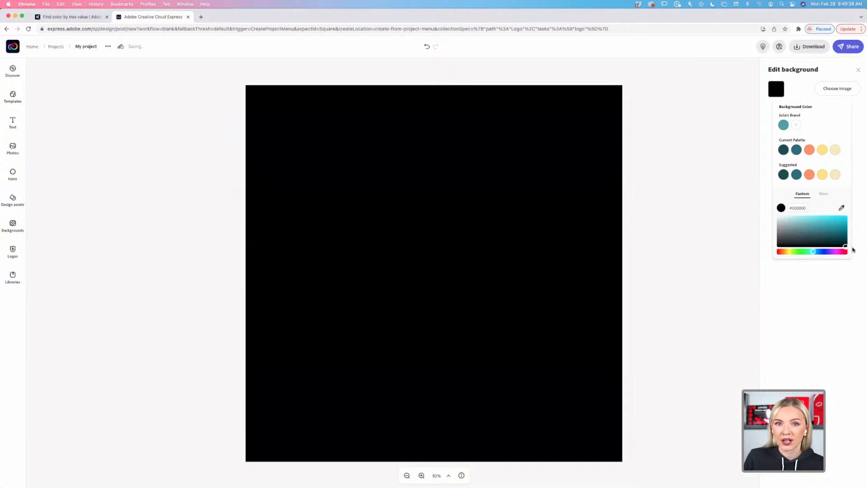
drag(853, 249, 813, 231)
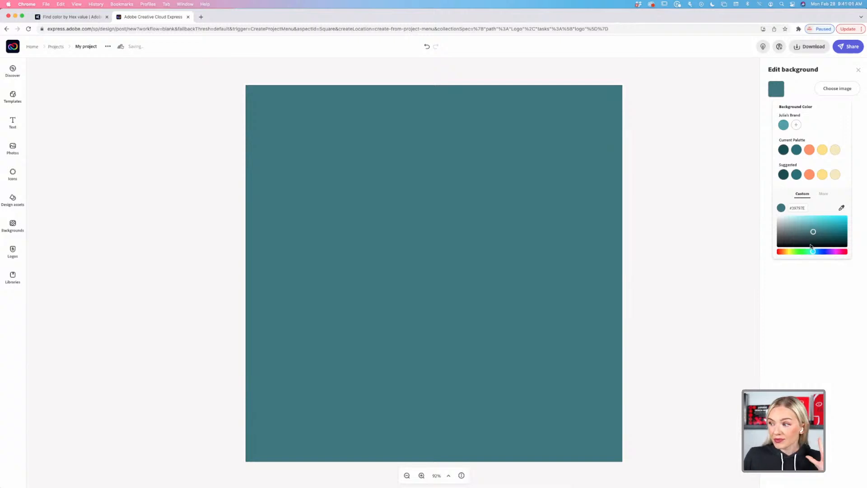
Cycle the custom background through teal, indigo, bright and deep blue, then shift the hue onward.
click(825, 233)
drag(824, 233, 811, 228)
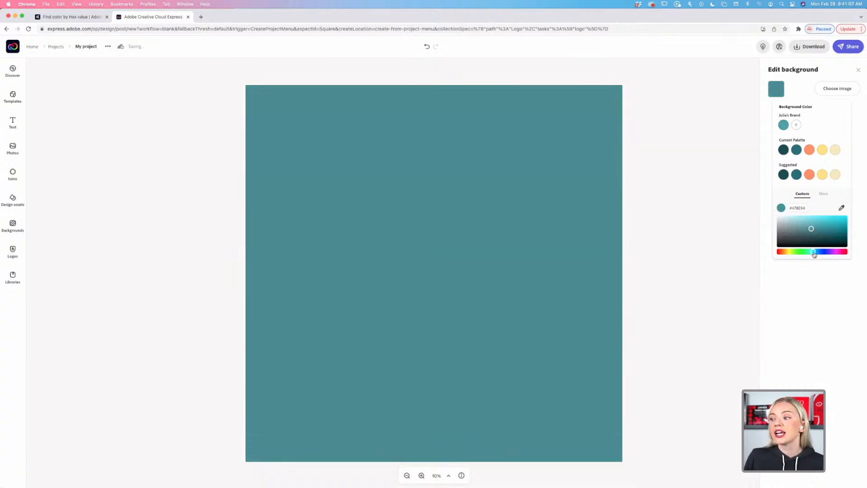
mouse_move(814, 254)
mouse_down()
mouse_move(800, 253)
mouse_move(838, 252)
mouse_move(787, 254)
mouse_move(843, 256)
mouse_move(804, 256)
mouse_move(816, 254)
mouse_up()
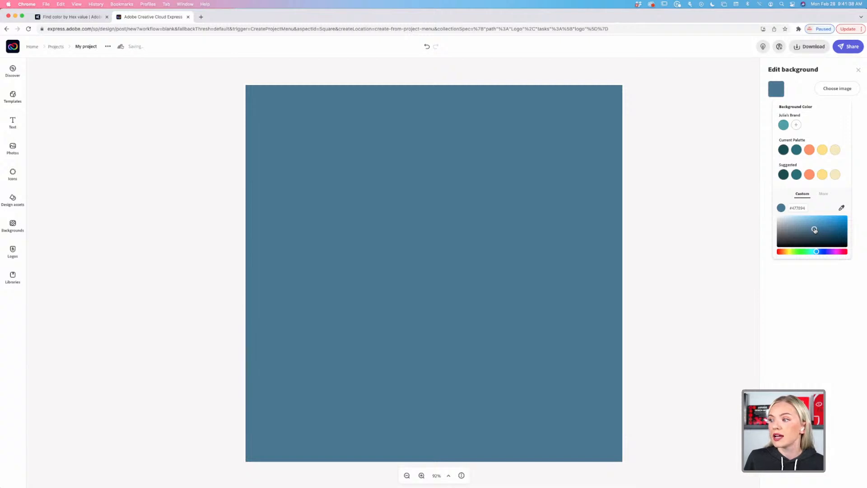
drag(815, 230, 861, 211)
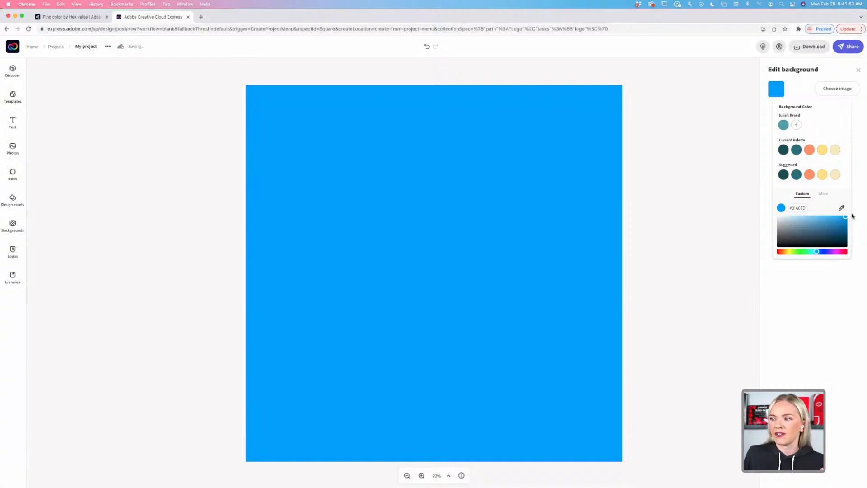
drag(847, 217, 833, 228)
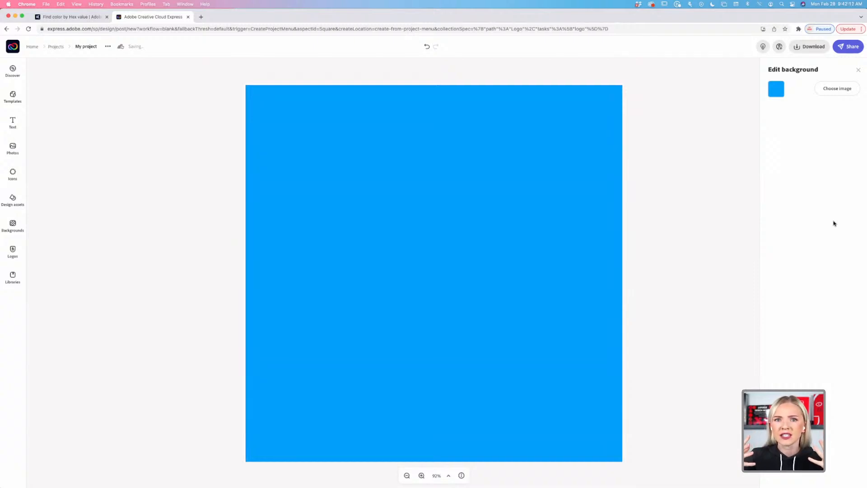
click(776, 89)
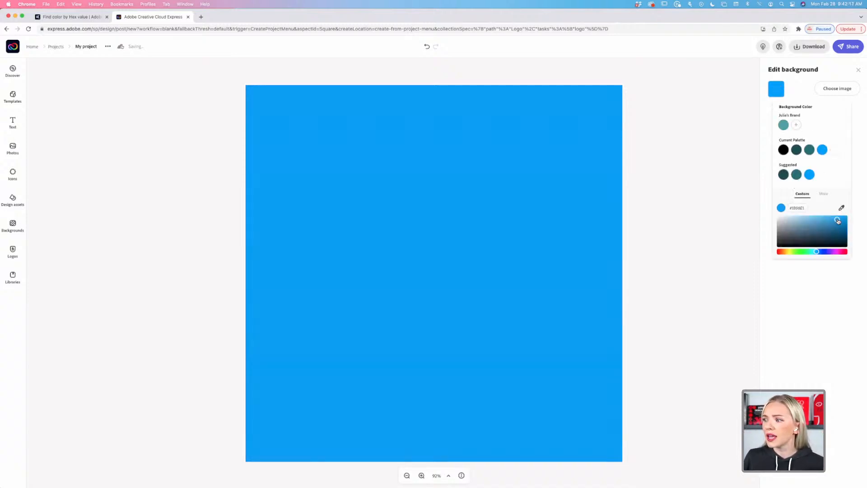
drag(835, 221, 818, 231)
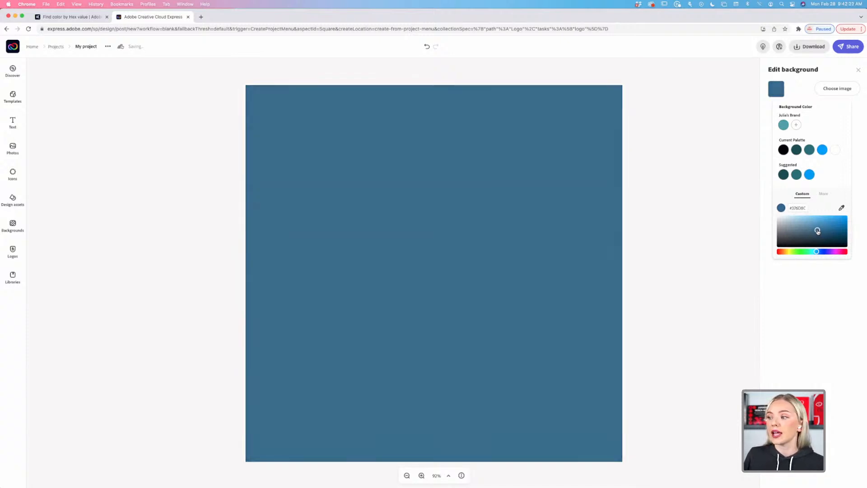
drag(817, 231, 820, 230)
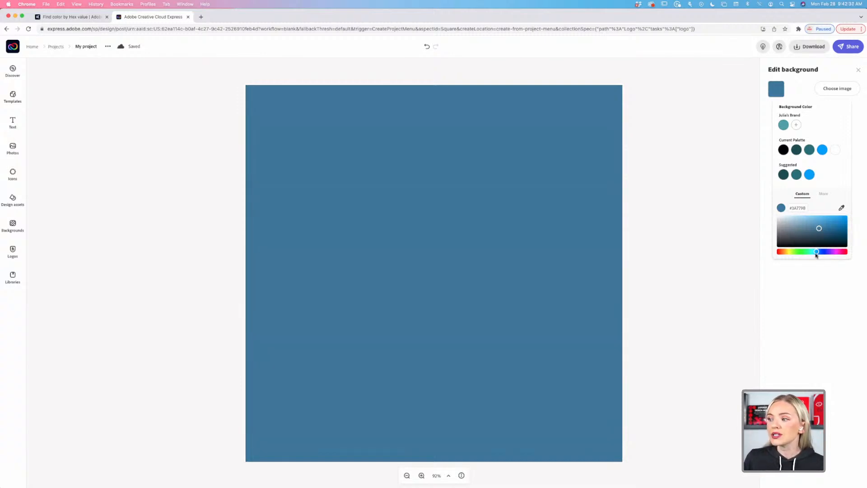
drag(816, 252, 767, 253)
Move the hue to red and try bright and deep red backgrounds.
click(767, 254)
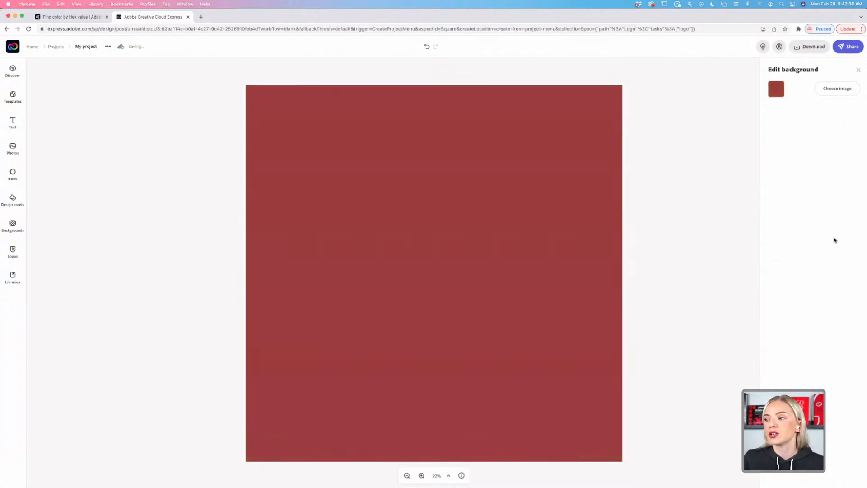
click(776, 89)
drag(822, 228, 854, 210)
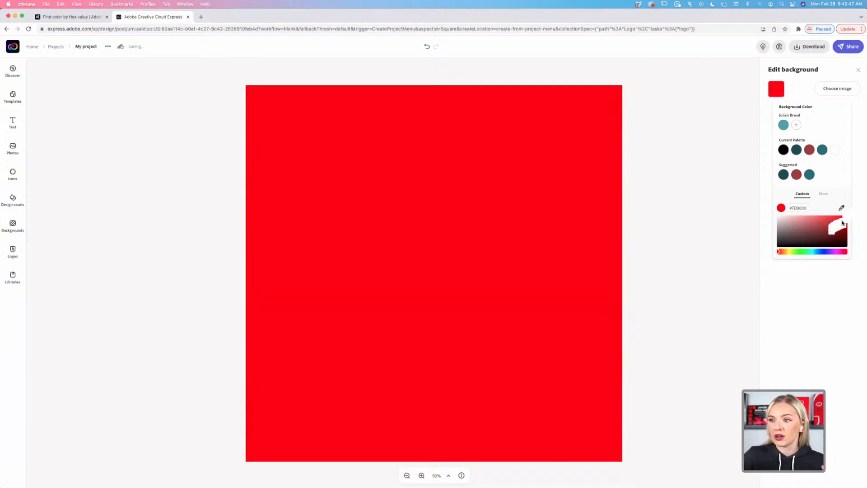
click(777, 89)
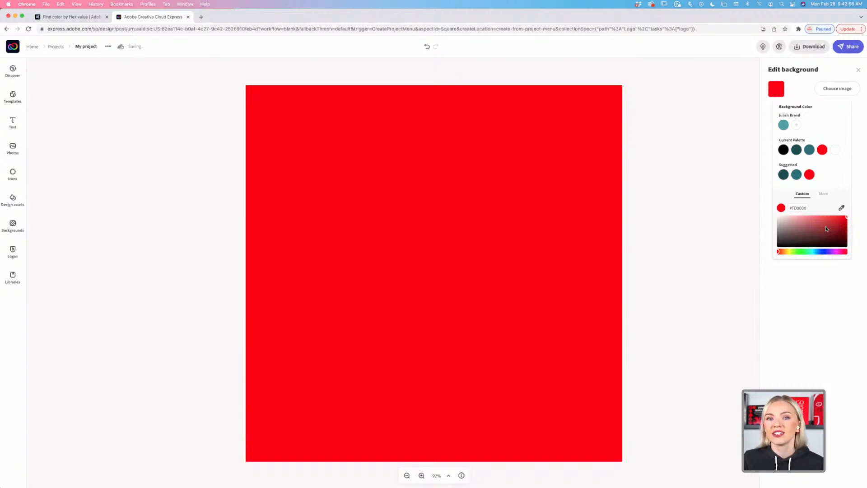
click(846, 219)
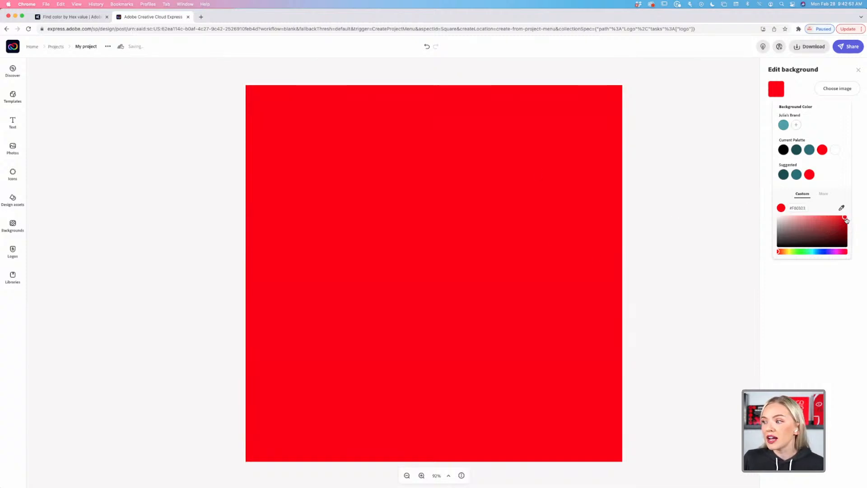
drag(846, 220, 823, 232)
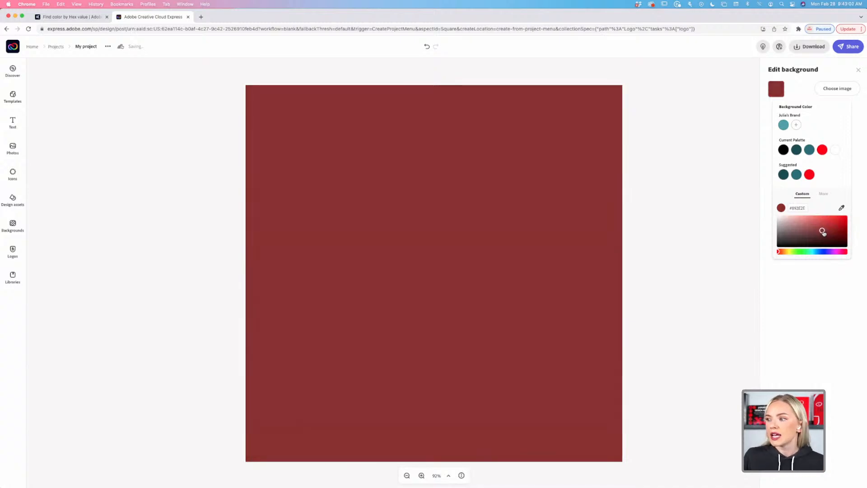
drag(823, 232, 825, 231)
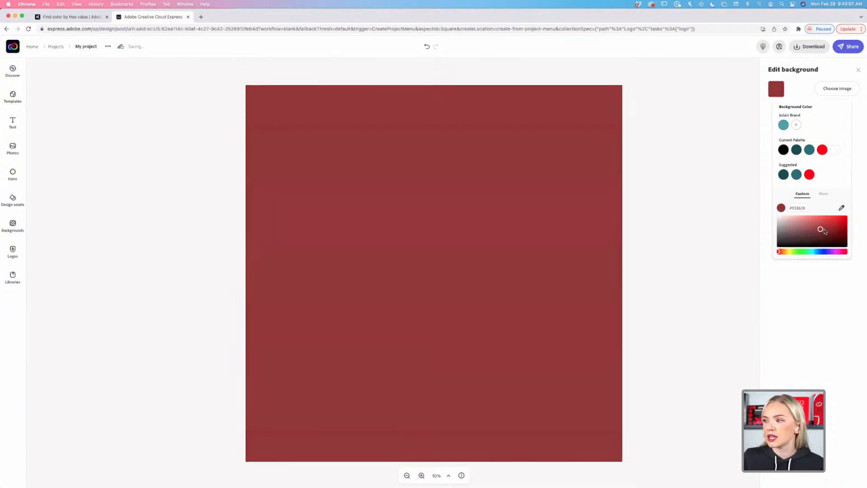
Switch the hue to blue, pick the deep blue #205878, and close Edit background.
click(818, 251)
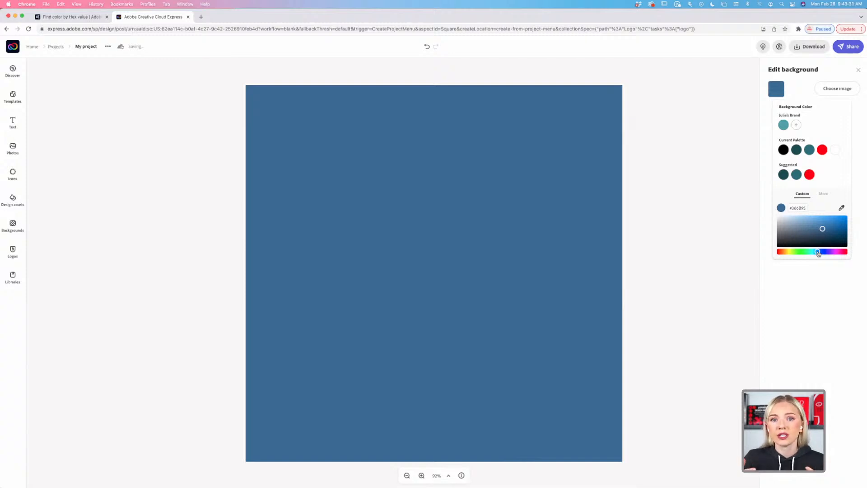
drag(818, 253, 818, 253)
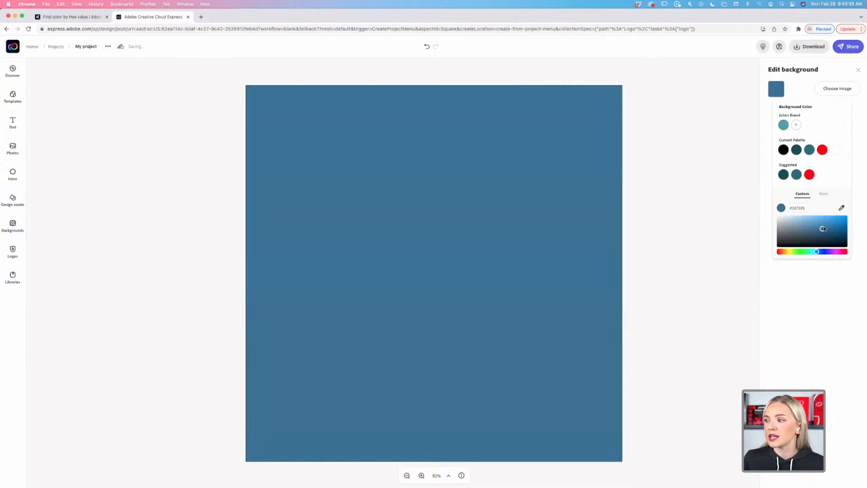
click(826, 232)
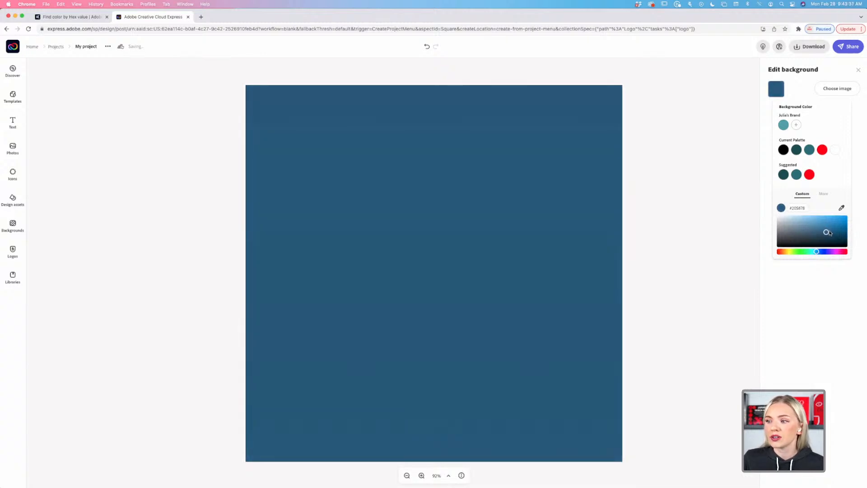
click(720, 145)
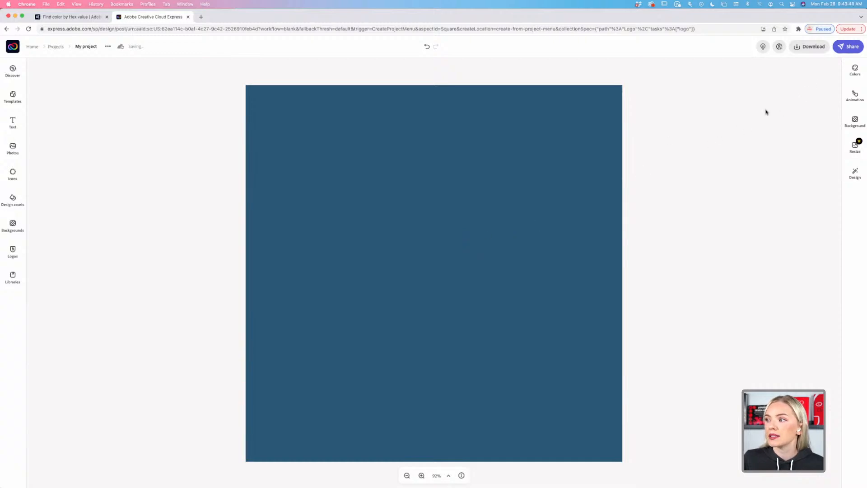
Add the Camp Clearview logo template from the Text panel's Logos section to the design.
click(13, 122)
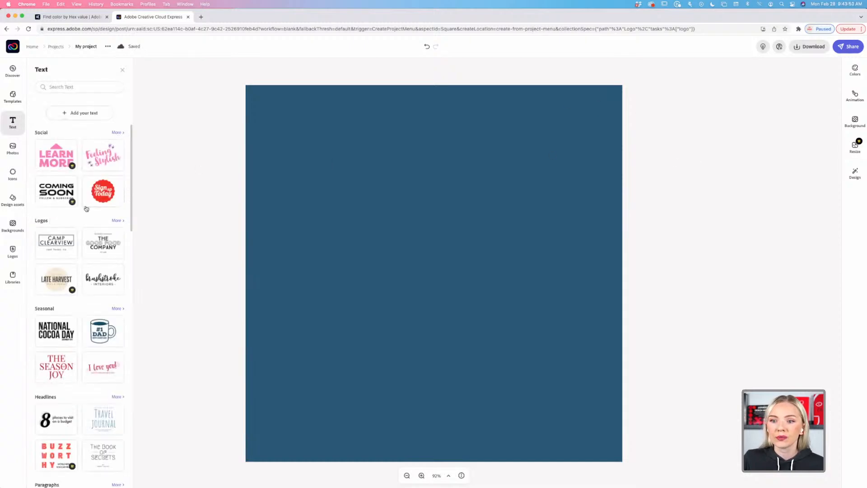
scroll(57, 186, down, 3)
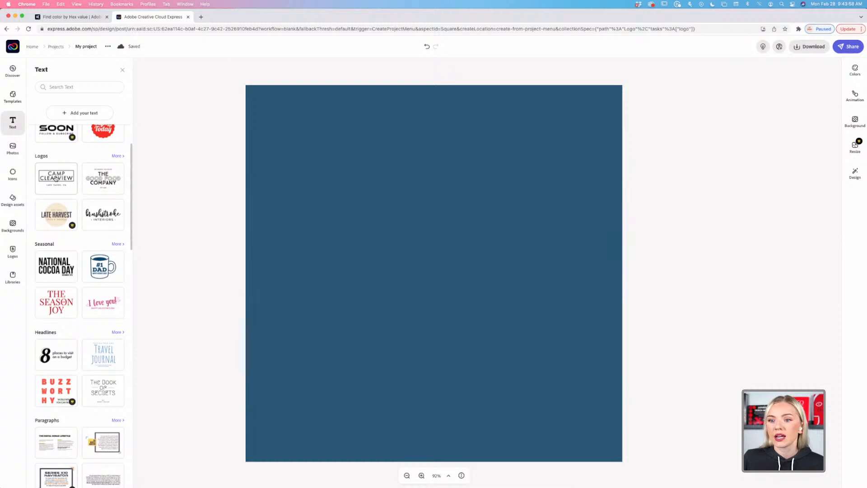
click(55, 179)
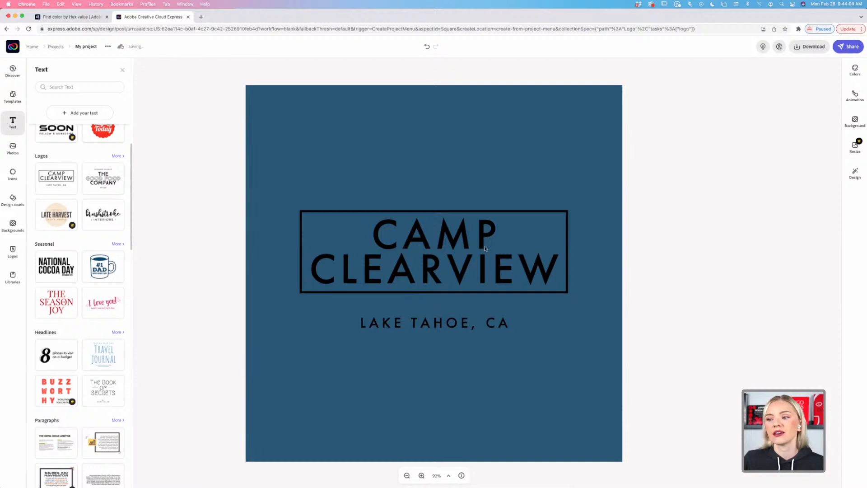
Select the whole Camp Clearview logo group and re-centre it on the page.
click(465, 266)
click(465, 266)
click(465, 266)
click(466, 266)
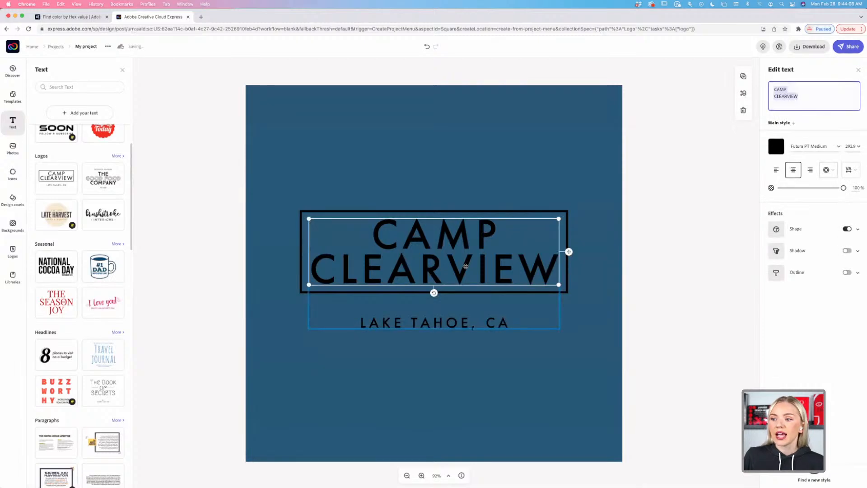
click(473, 270)
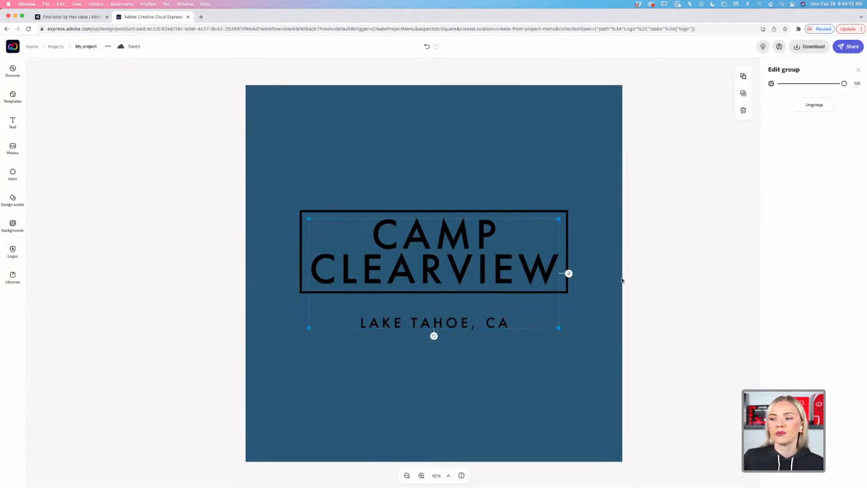
mouse_move(530, 269)
mouse_down()
mouse_move(537, 259)
mouse_move(522, 266)
mouse_move(534, 266)
mouse_move(536, 277)
mouse_up()
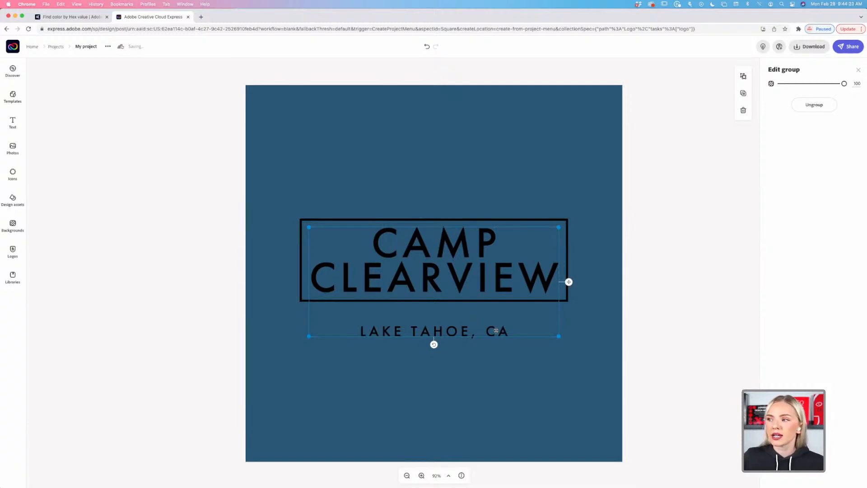
Ungroup the logo and move the CAMP CLEARVIEW title slightly lower.
click(815, 105)
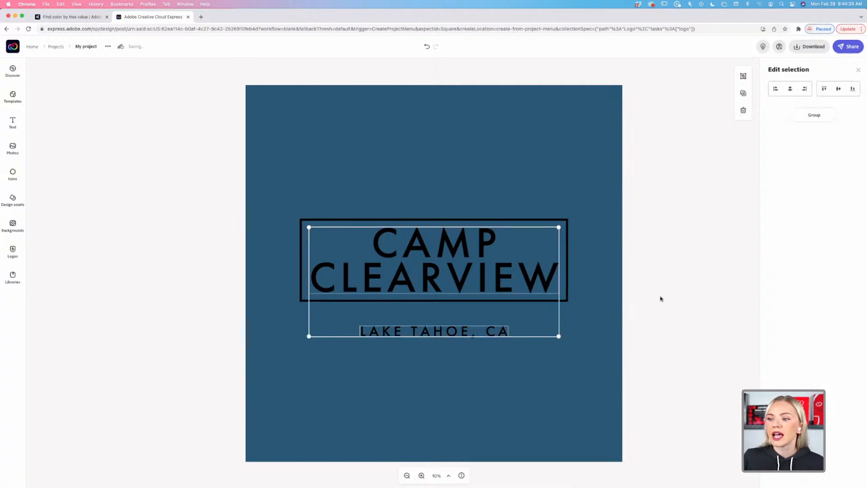
click(612, 309)
click(483, 284)
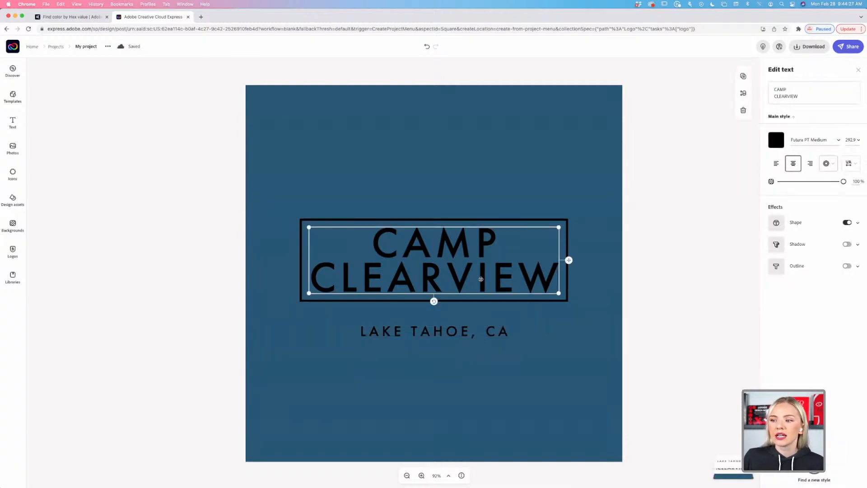
drag(481, 279, 480, 293)
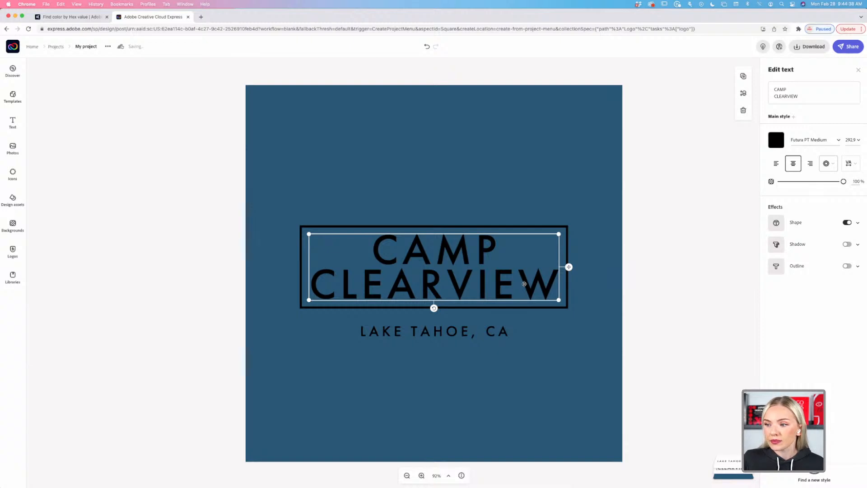
click(777, 110)
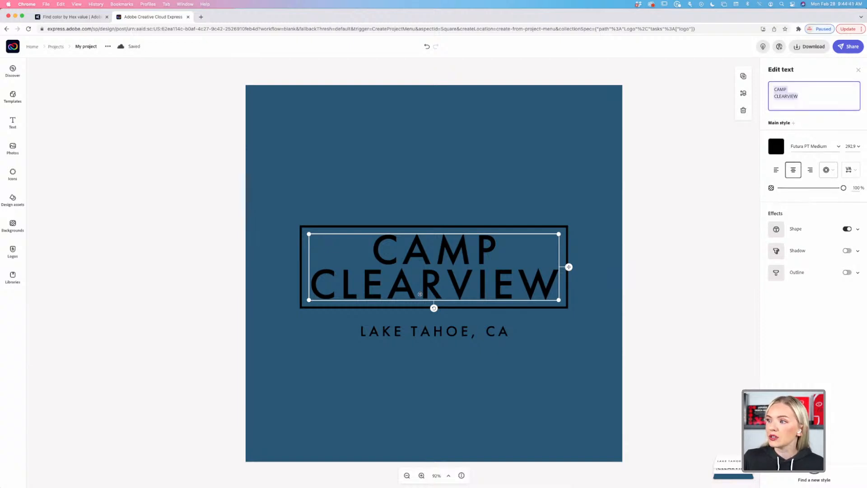
Replace the CAMP CLEARVIEW wording with WINSTON and switch off its boxed Shape effect.
click(805, 96)
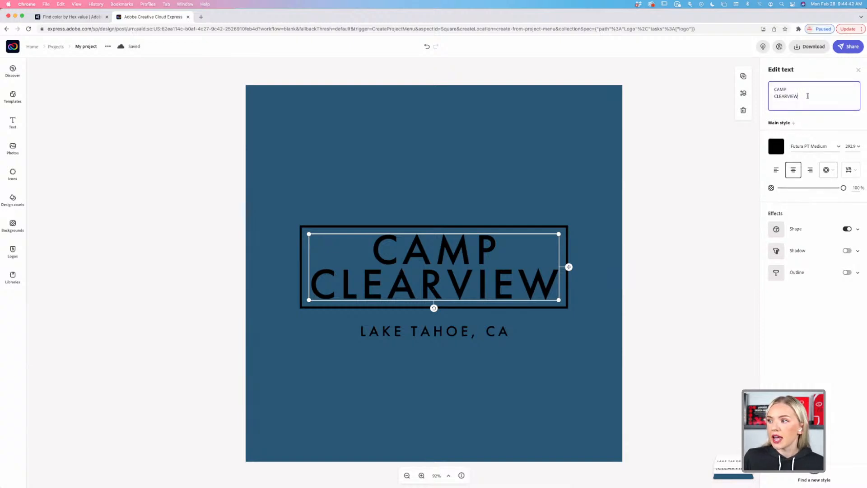
drag(807, 95, 765, 88)
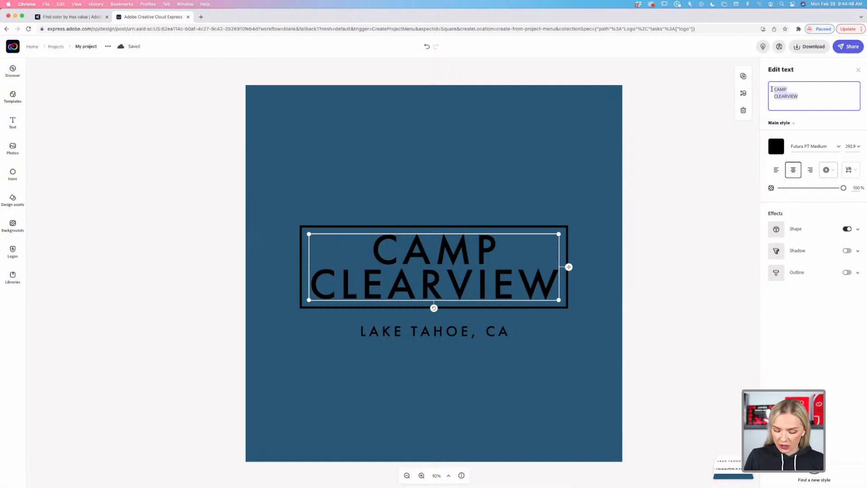
key(BackSpace)
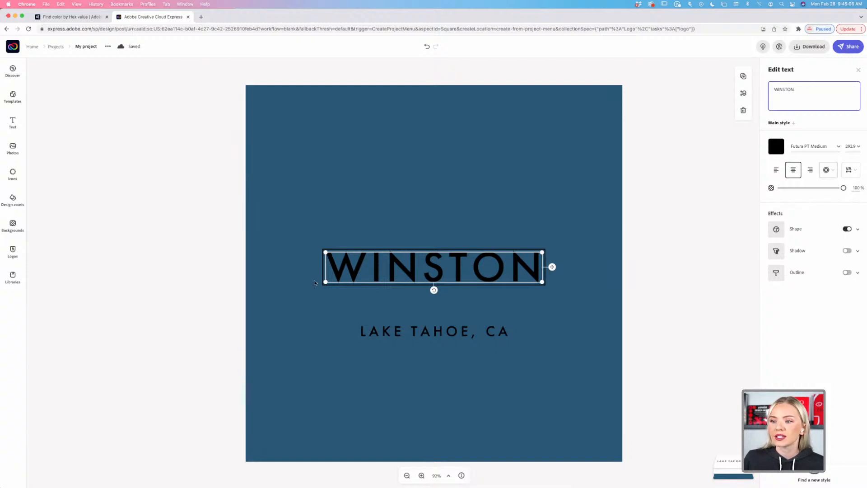
click(847, 229)
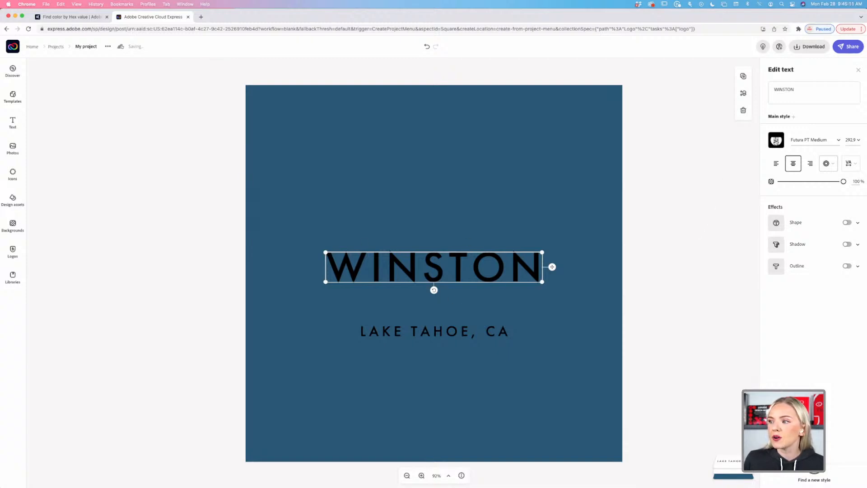
Make the WINSTON text white.
click(776, 141)
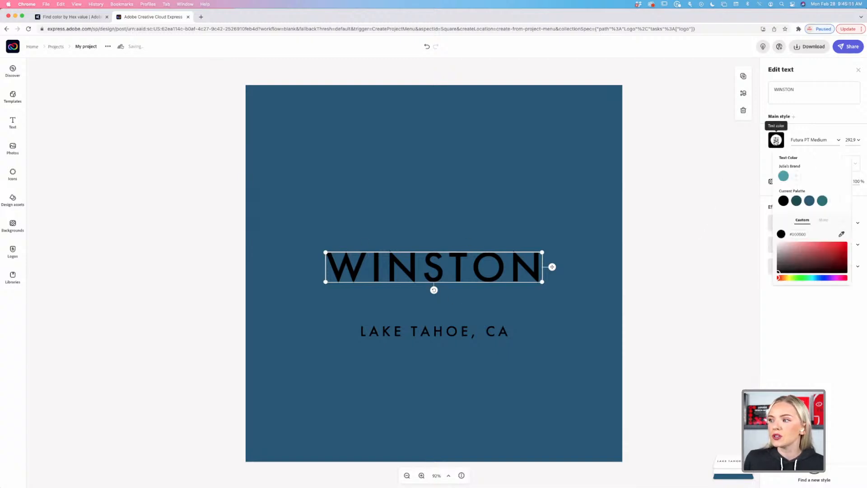
click(836, 202)
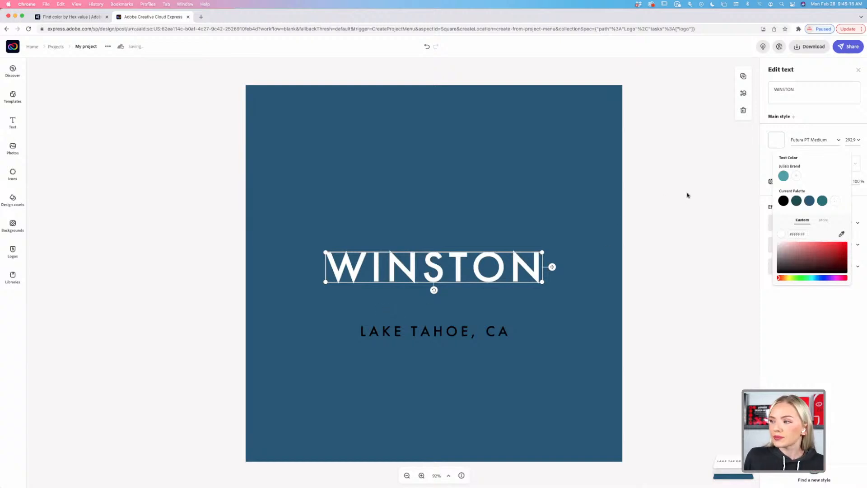
click(819, 127)
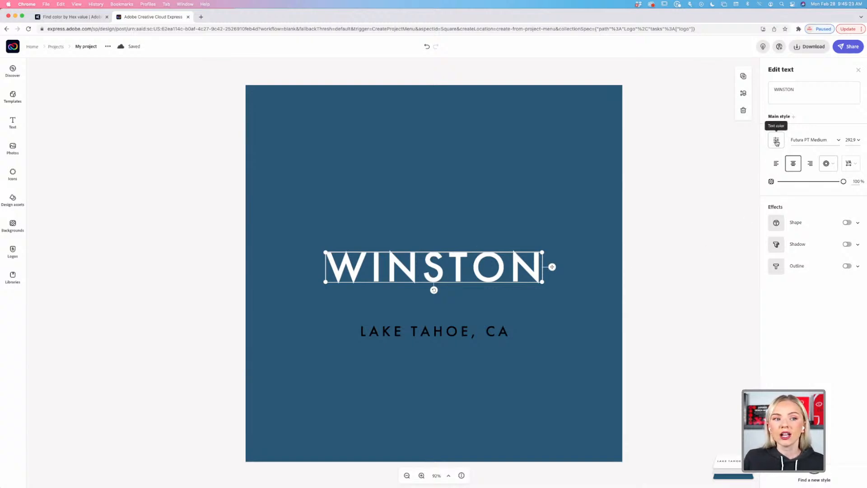
Change WINSTON to a slightly off-white swatch from the extra preset colours.
click(777, 142)
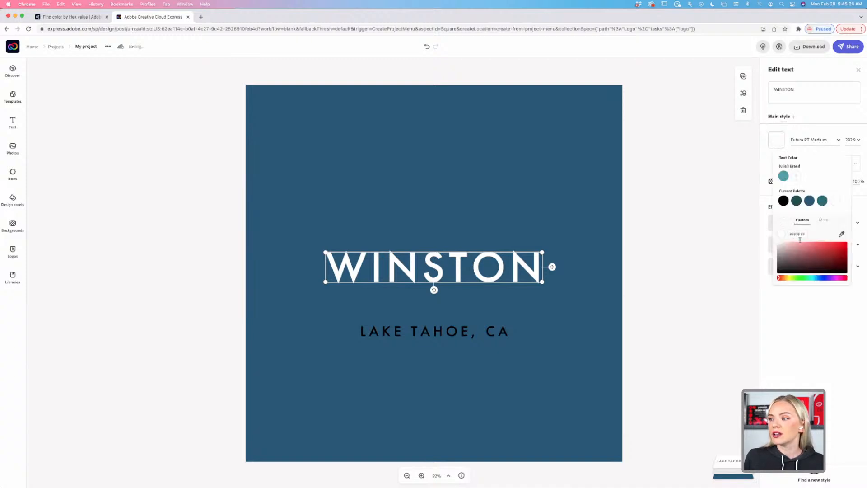
click(821, 220)
scroll(829, 262, down, 3)
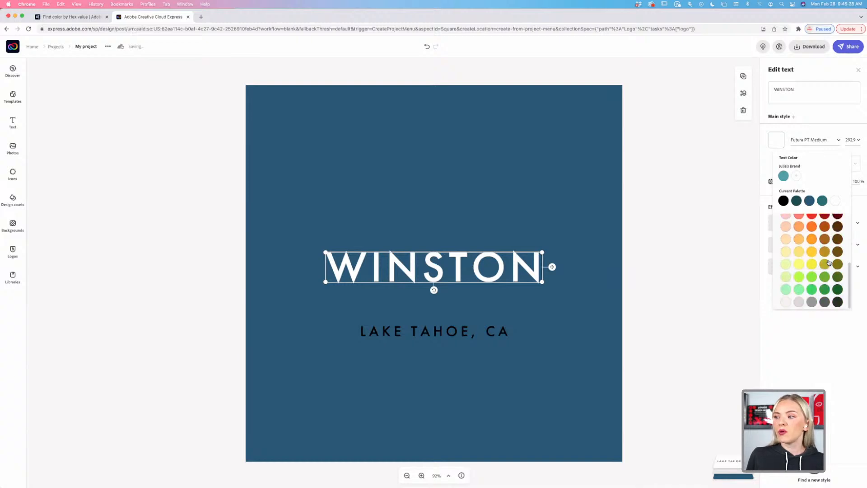
scroll(829, 262, up, 3)
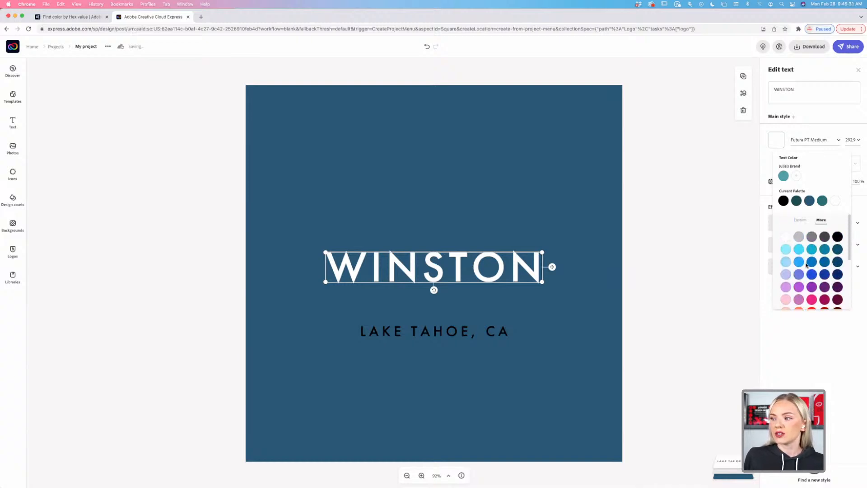
scroll(828, 263, down, 1)
scroll(826, 264, up, 1)
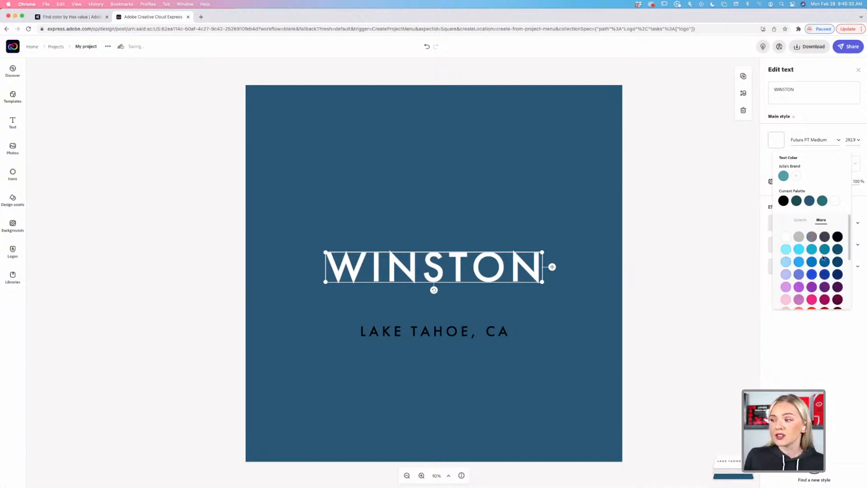
click(799, 240)
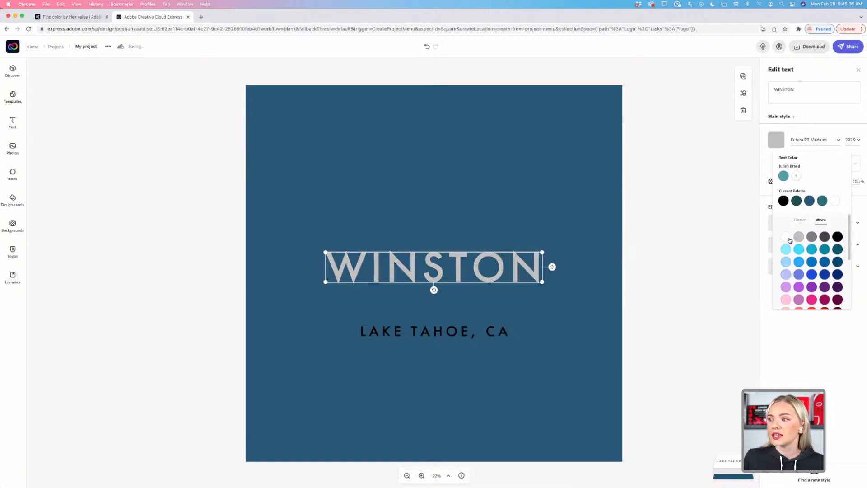
click(786, 237)
scroll(807, 254, down, 5)
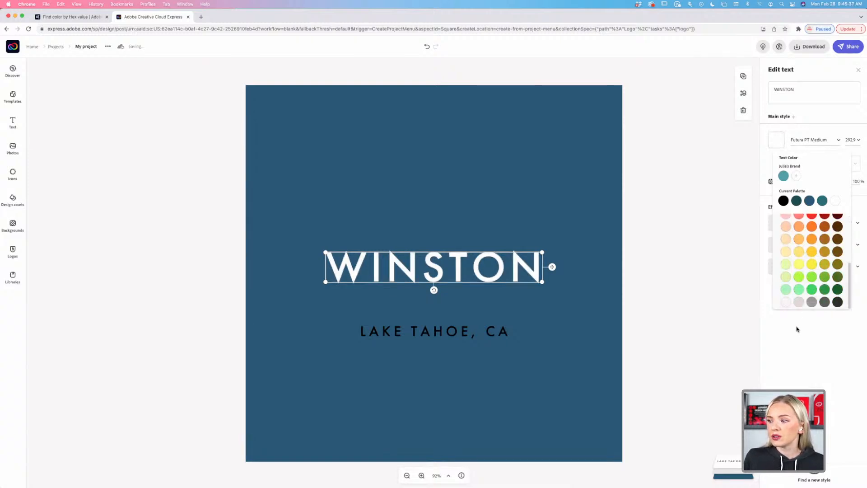
click(785, 302)
scroll(802, 270, up, 5)
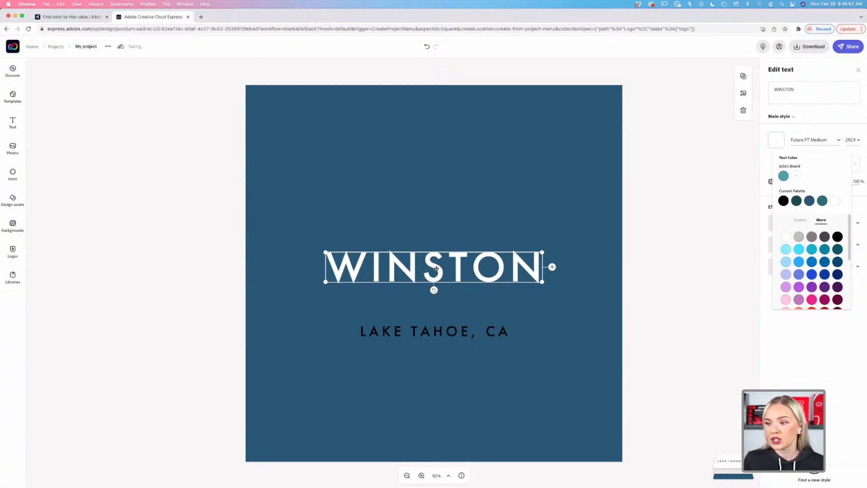
Drag WINSTON higher up the page, keeping it on the vertical centre guide.
mouse_move(436, 270)
mouse_down()
mouse_move(435, 237)
mouse_move(435, 259)
mouse_move(435, 249)
mouse_move(436, 256)
mouse_move(410, 257)
mouse_move(437, 255)
mouse_move(427, 256)
mouse_up()
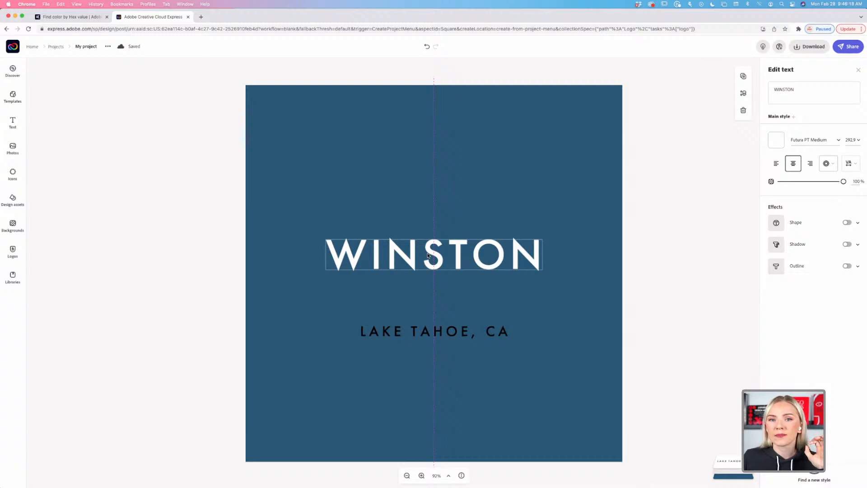
drag(427, 255, 430, 274)
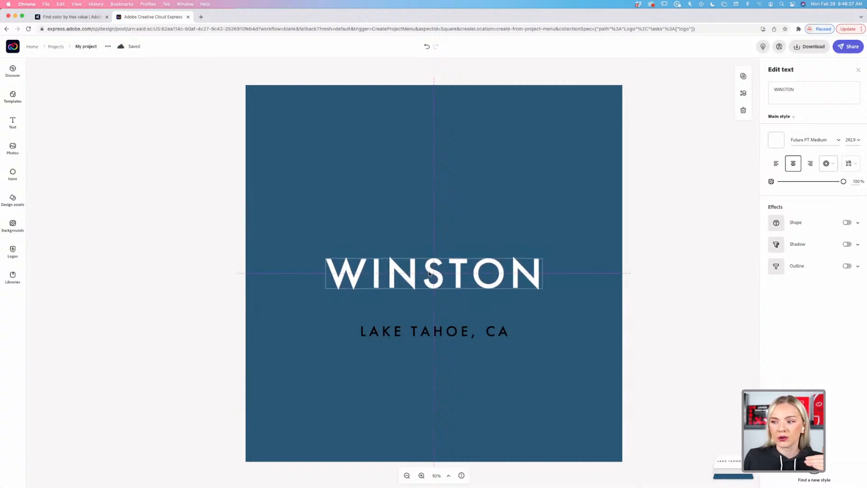
mouse_move(429, 274)
mouse_down()
mouse_move(429, 263)
mouse_move(429, 271)
mouse_up()
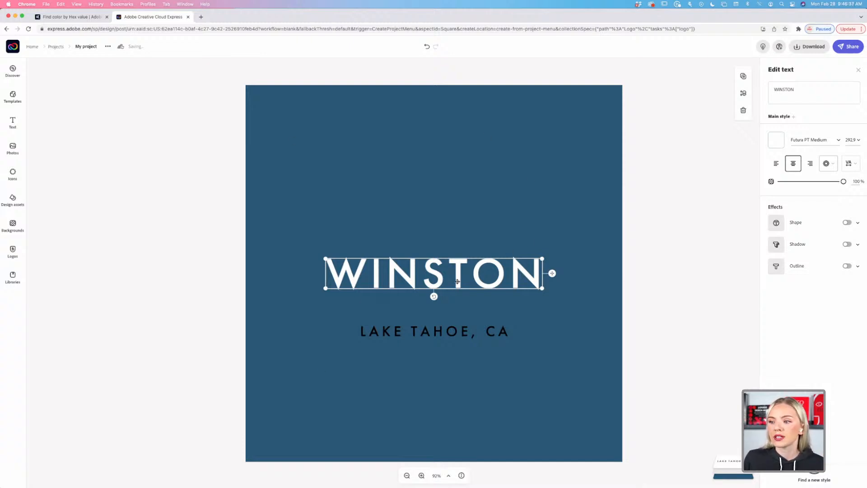
drag(458, 281, 458, 245)
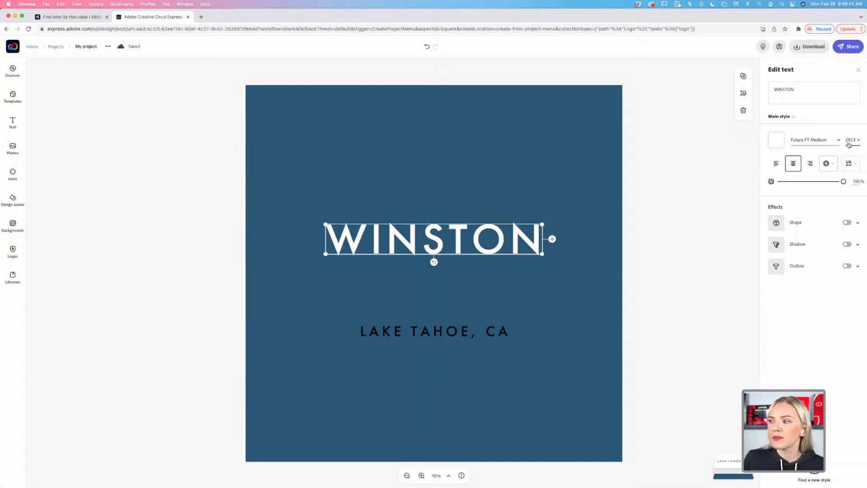
Try Gill Sans Nova UltraBold on WINSTON, then set it in Glodok Display.
click(839, 141)
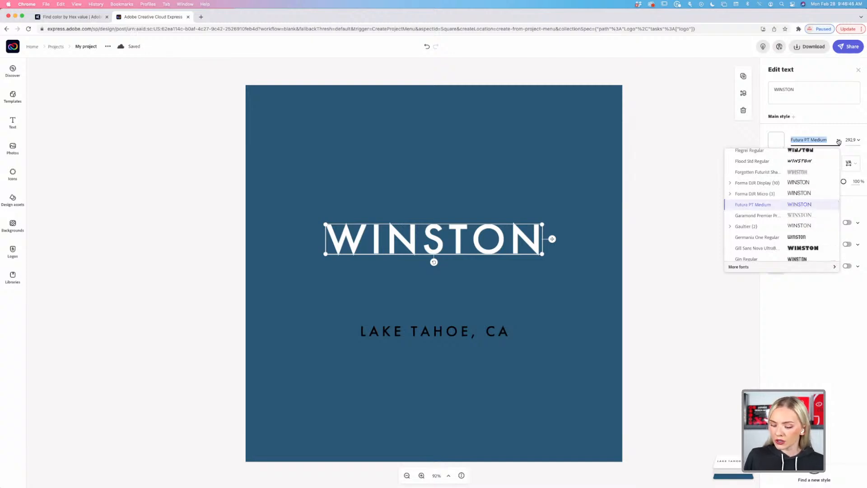
scroll(794, 194, up, 5)
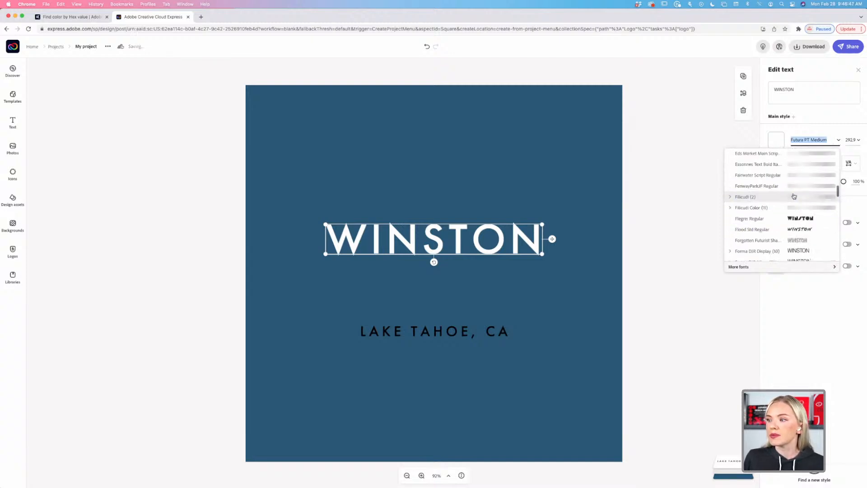
scroll(794, 196, down, 5)
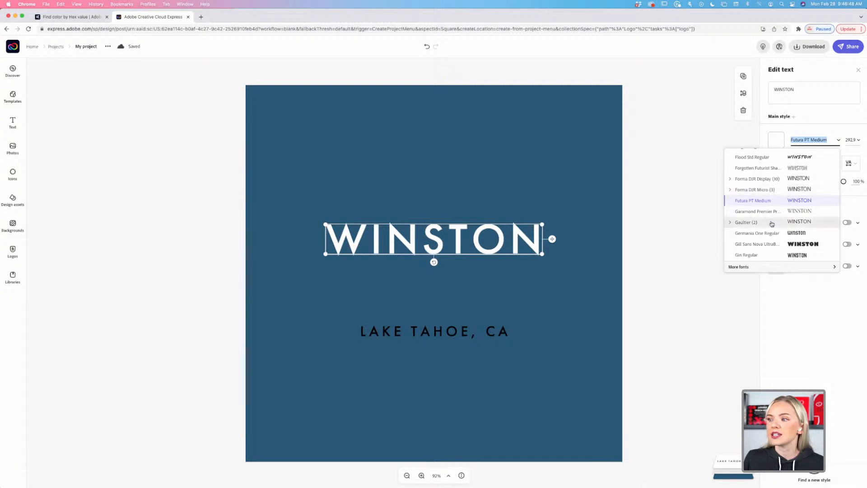
scroll(772, 224, down, 2)
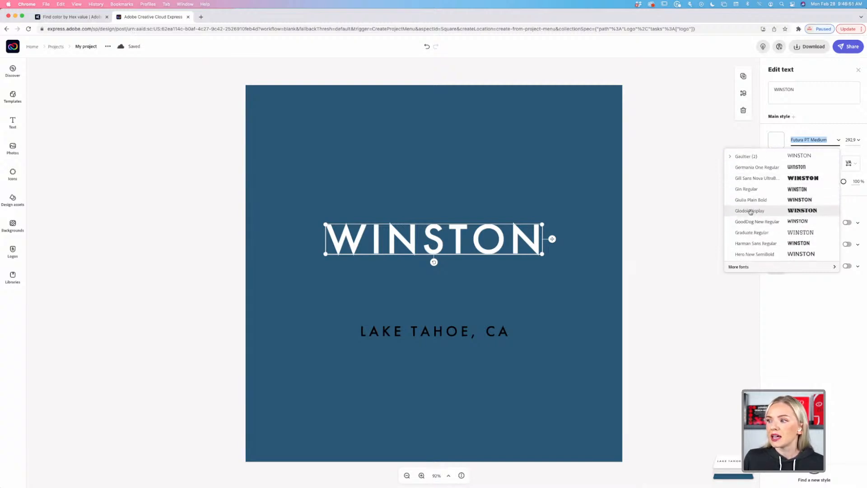
click(801, 177)
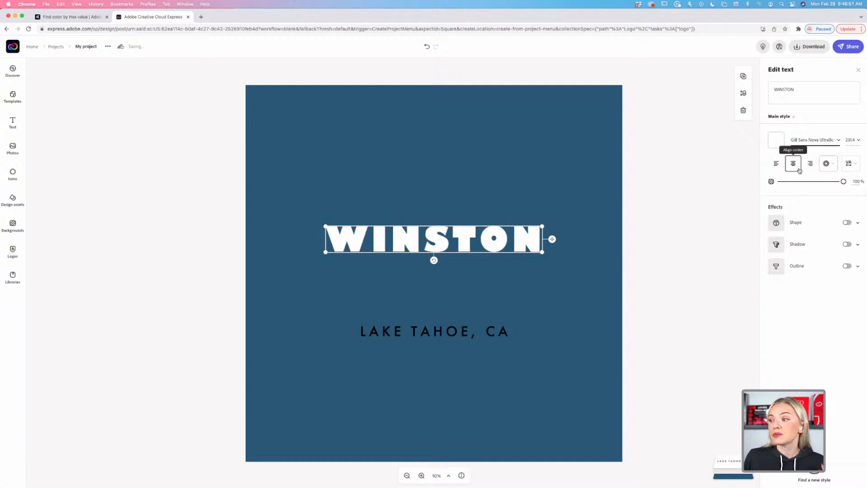
click(839, 140)
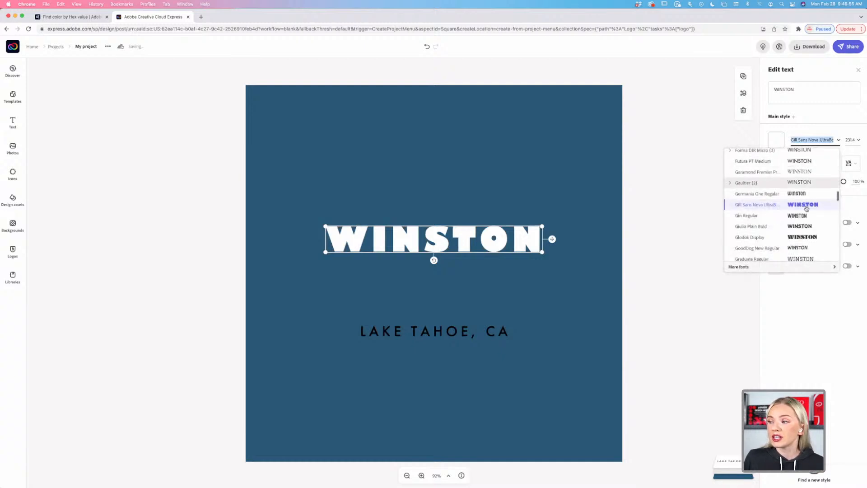
click(803, 237)
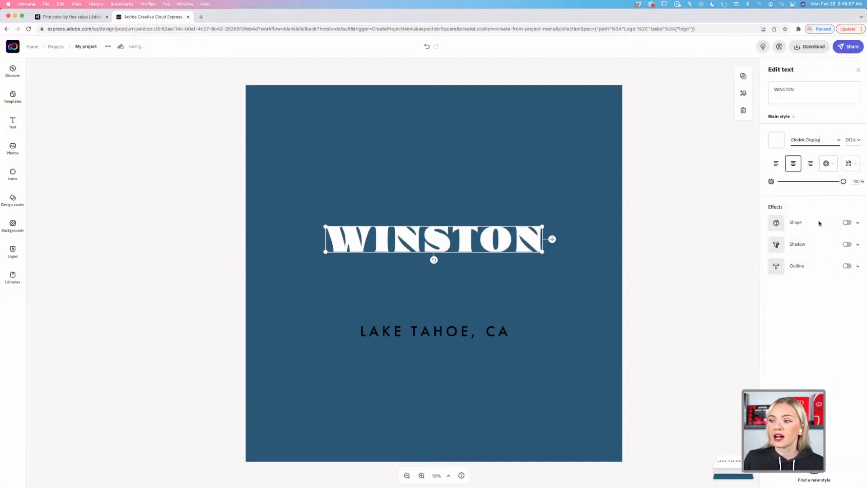
click(838, 140)
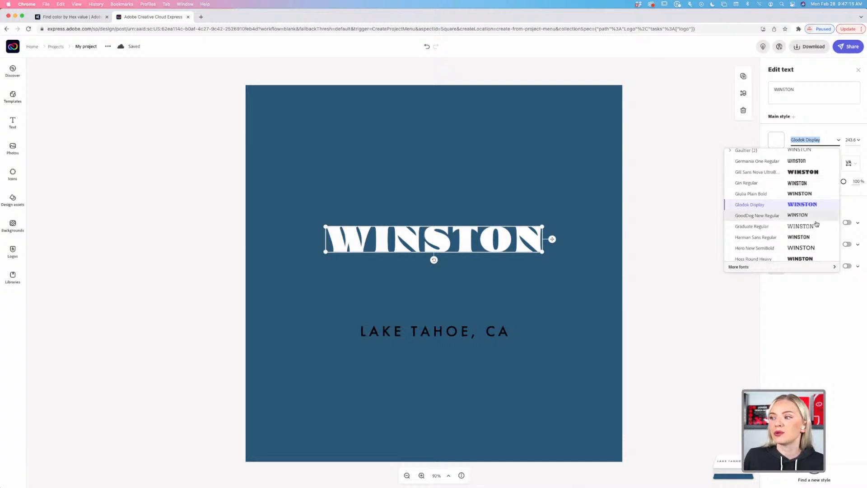
Browse other fonts and close the list, keeping WINSTON in Glodok Display.
scroll(816, 225, up, 2)
scroll(816, 225, down, 2)
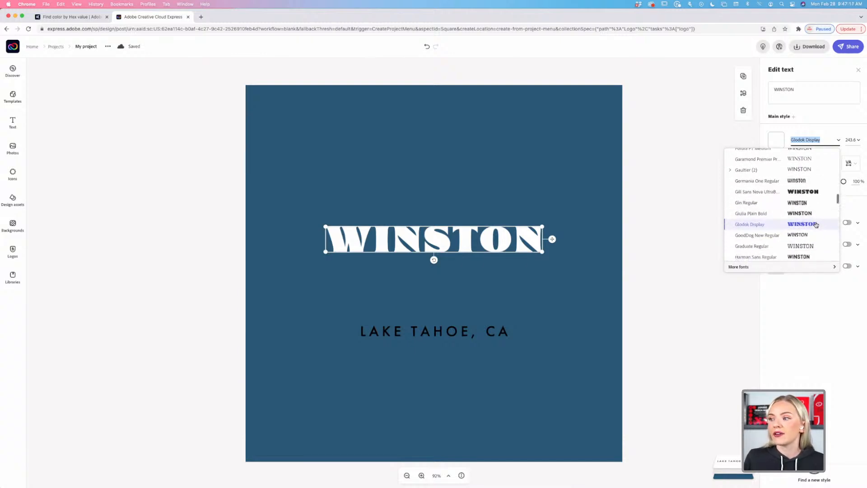
scroll(811, 219, down, 1)
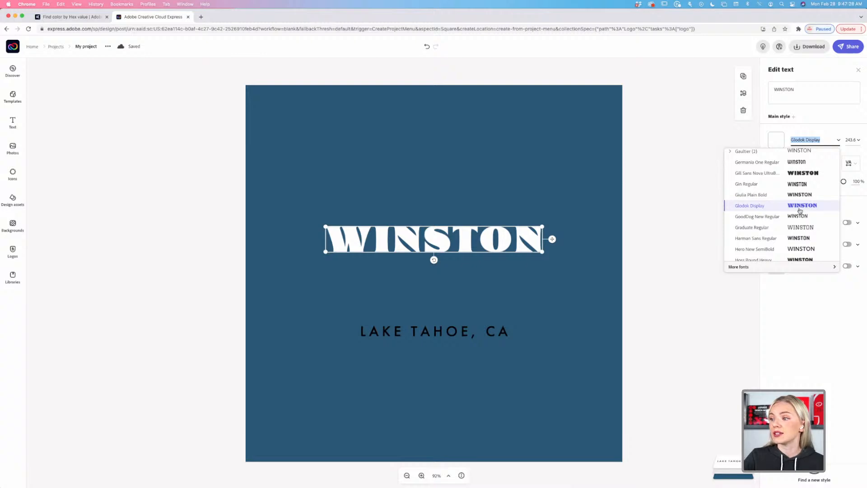
scroll(800, 211, down, 2)
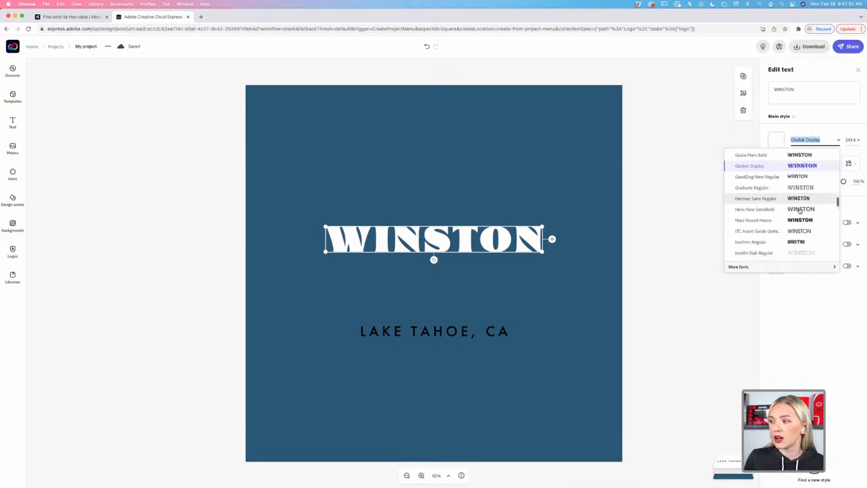
scroll(800, 211, up, 2)
scroll(800, 210, down, 1)
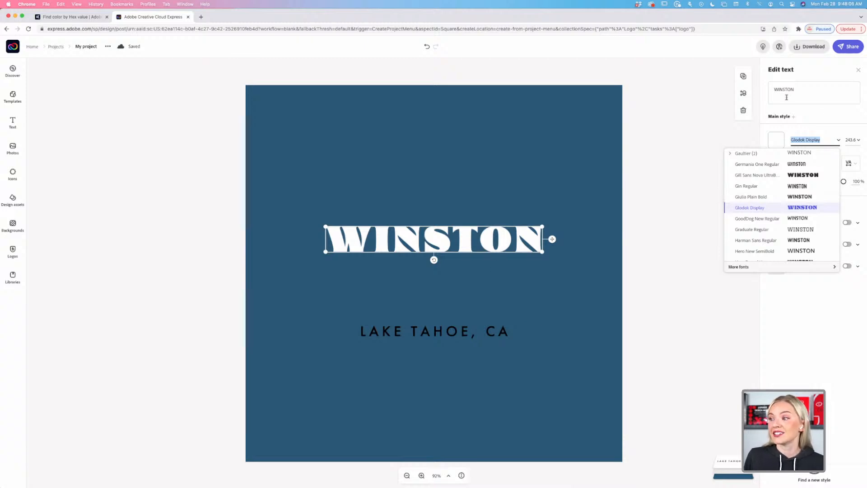
click(819, 129)
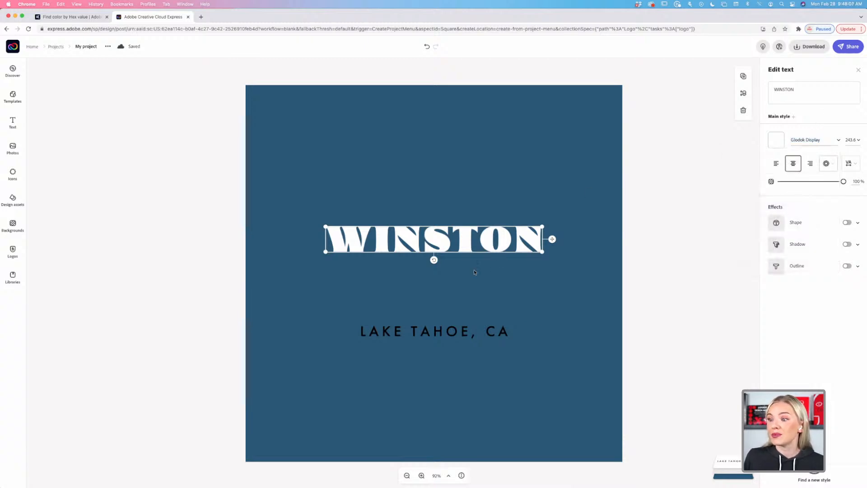
Recolour WINSTON to muted golden orange #D59F28 using the custom colour picker.
click(777, 140)
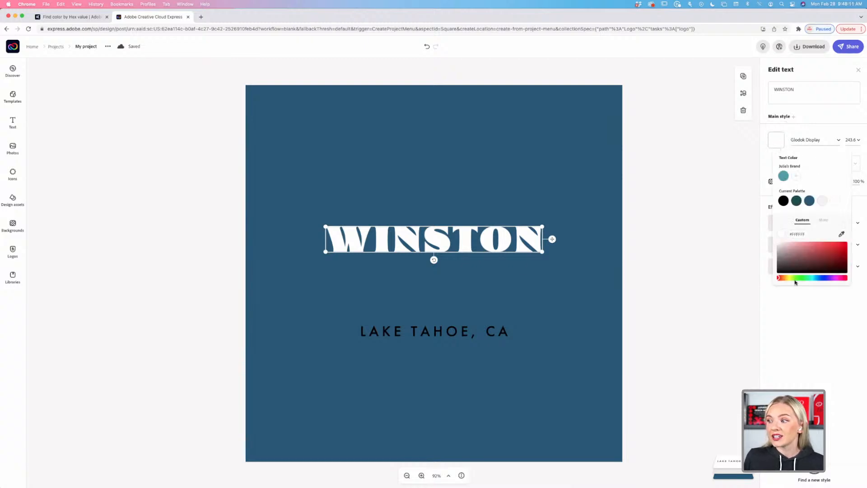
drag(790, 278, 786, 279)
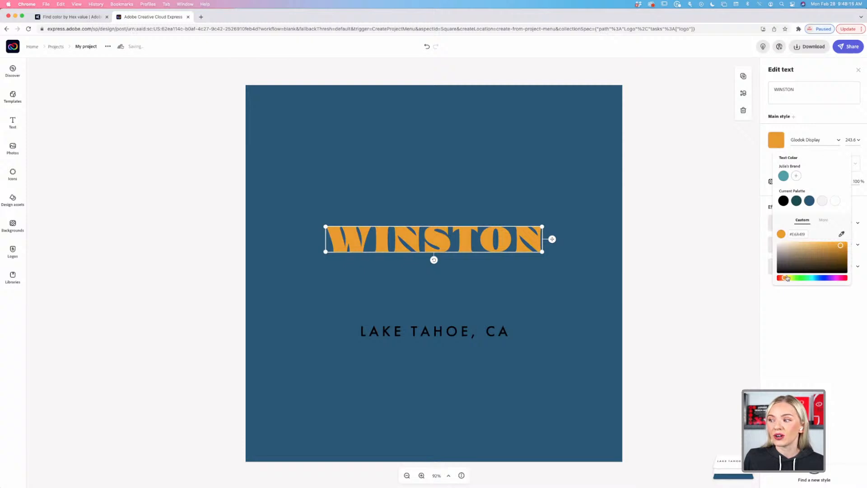
mouse_move(842, 248)
mouse_down()
mouse_move(828, 248)
mouse_move(836, 248)
mouse_up()
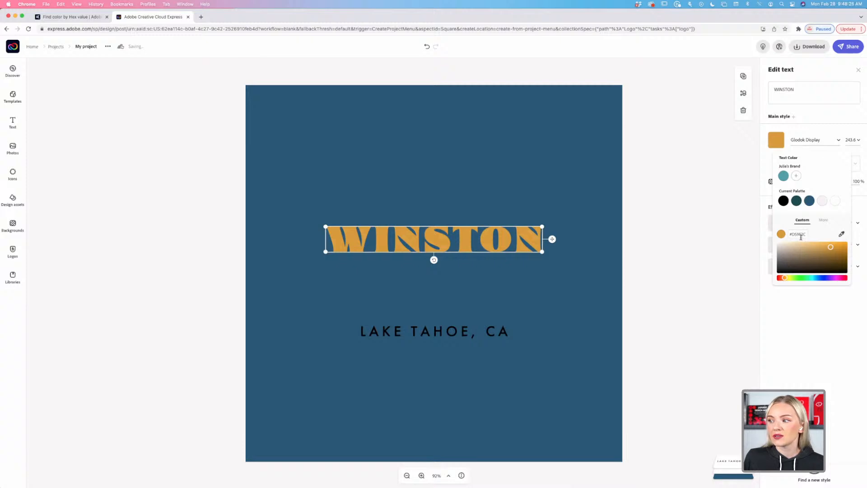
Add a drop shadow to the golden WINSTON heading.
click(695, 245)
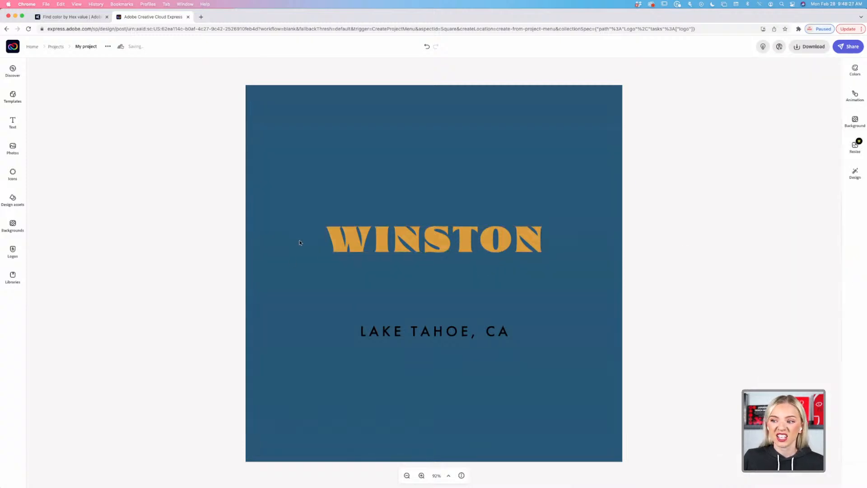
click(469, 245)
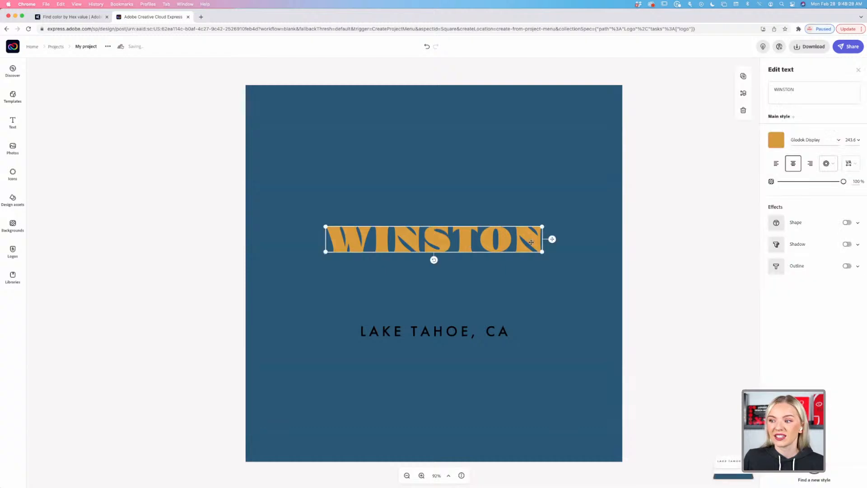
click(848, 244)
click(702, 283)
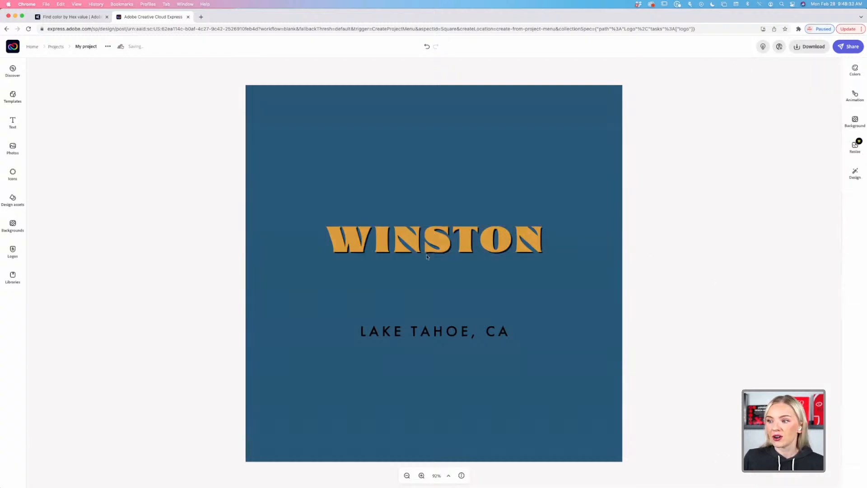
Nudge WINSTON back to the horizontal centre of the canvas.
click(447, 245)
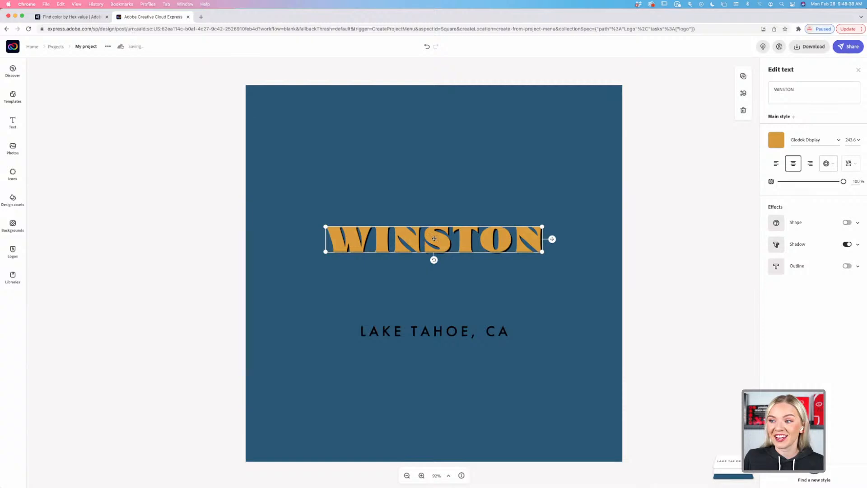
drag(434, 239, 449, 244)
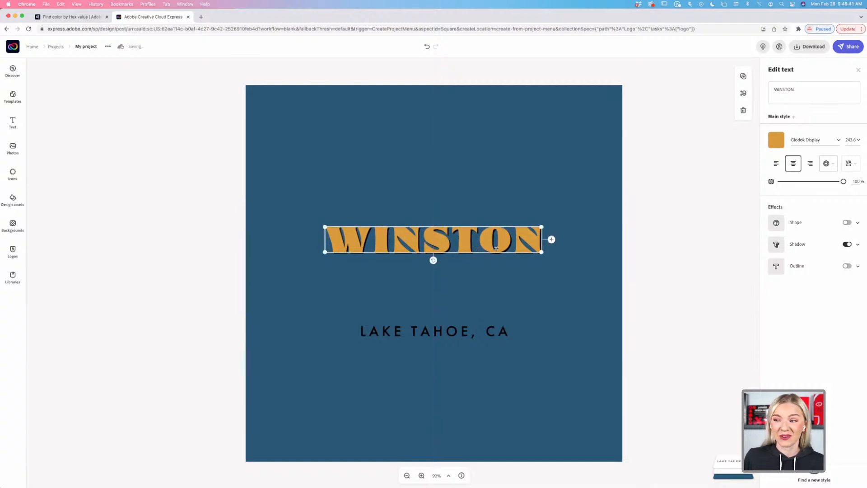
click(656, 254)
click(509, 247)
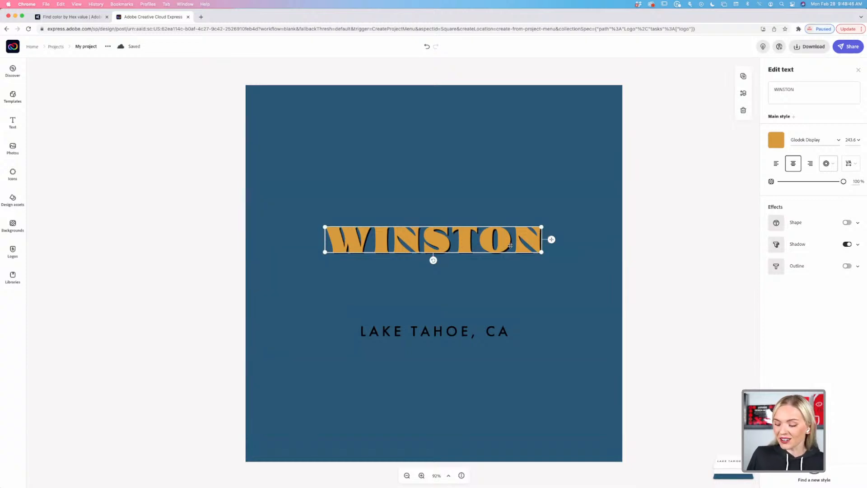
Search 'prox' and set WINSTON in Proxima Nova Bold instead of Glodok Display.
click(820, 140)
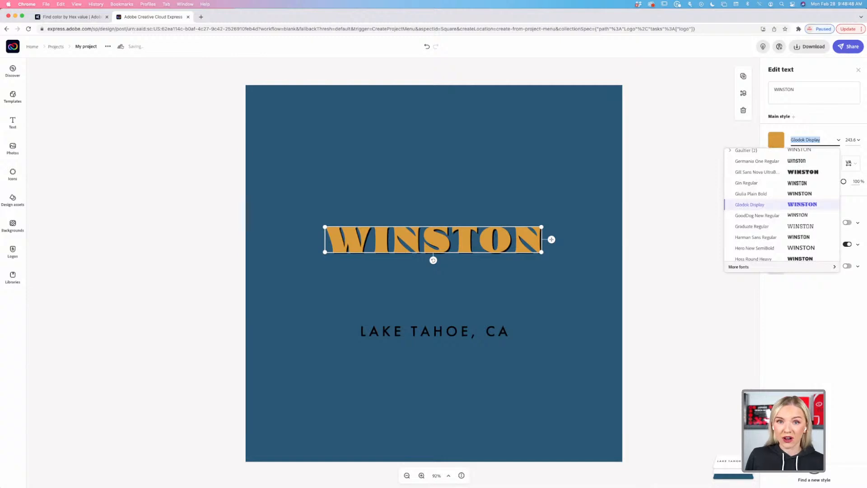
text(proxi)
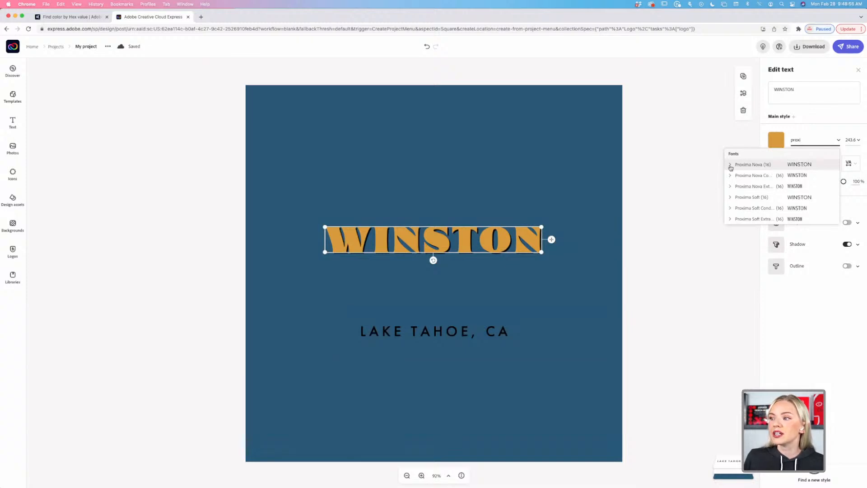
click(742, 165)
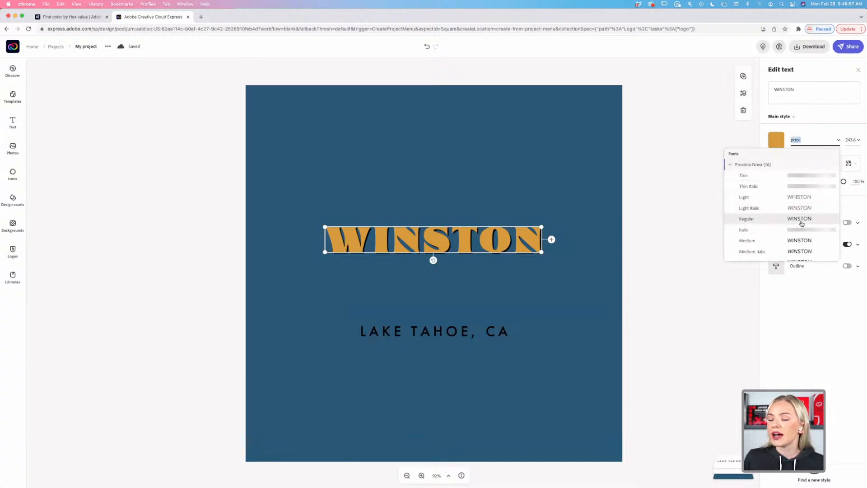
click(731, 165)
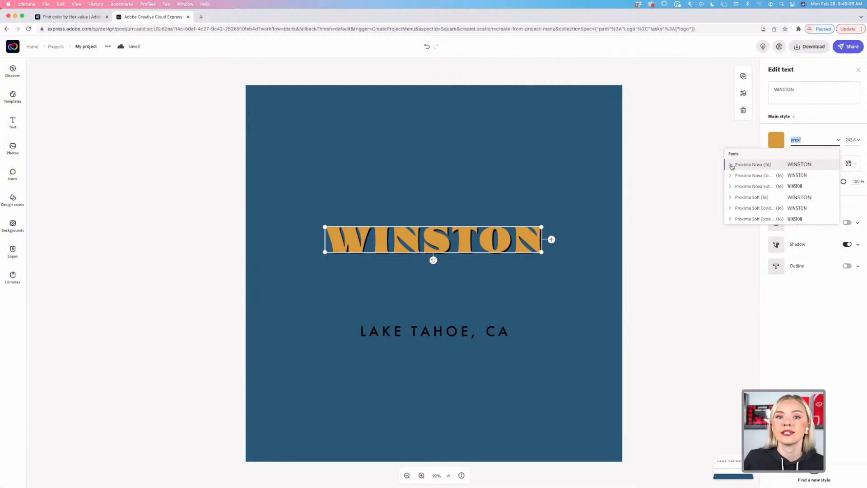
click(731, 166)
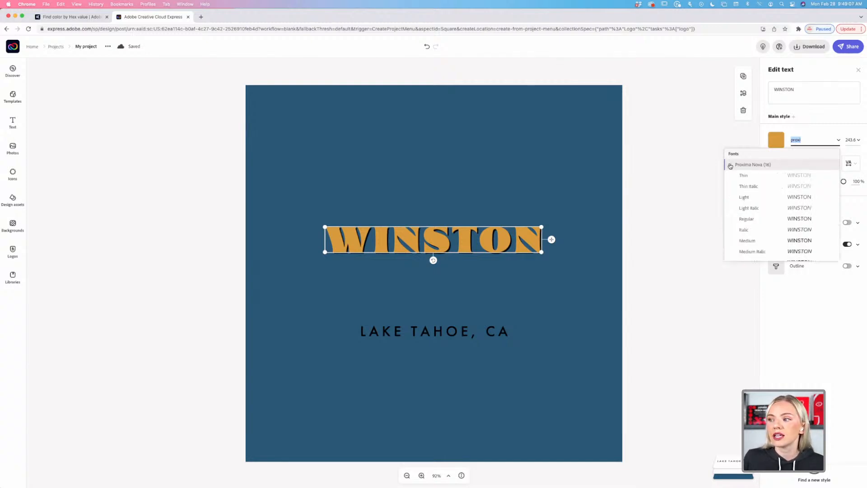
scroll(772, 218, down, 3)
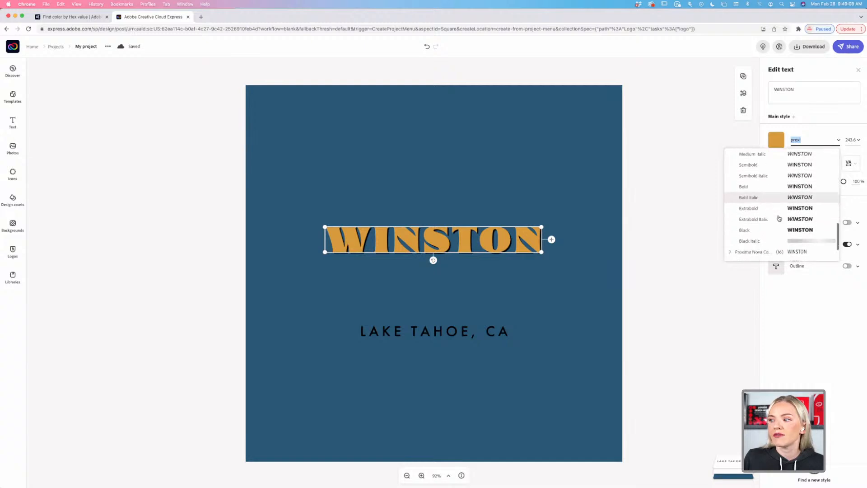
scroll(772, 180, up, 4)
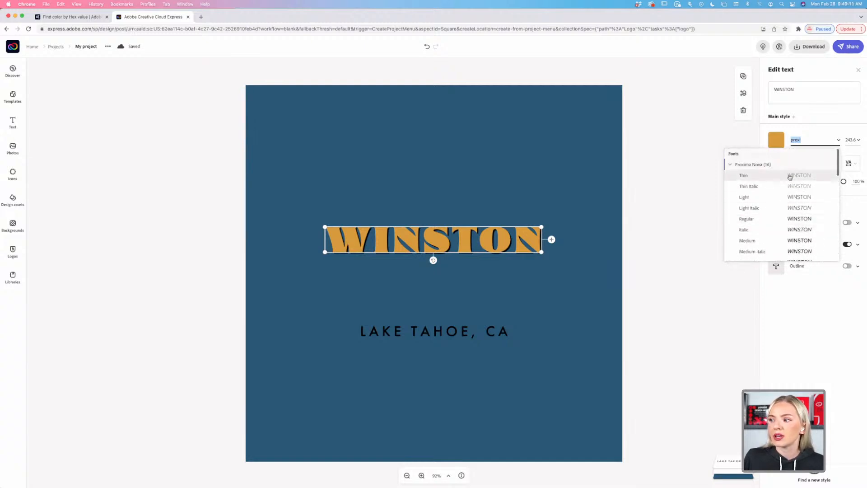
scroll(765, 201, down, 2)
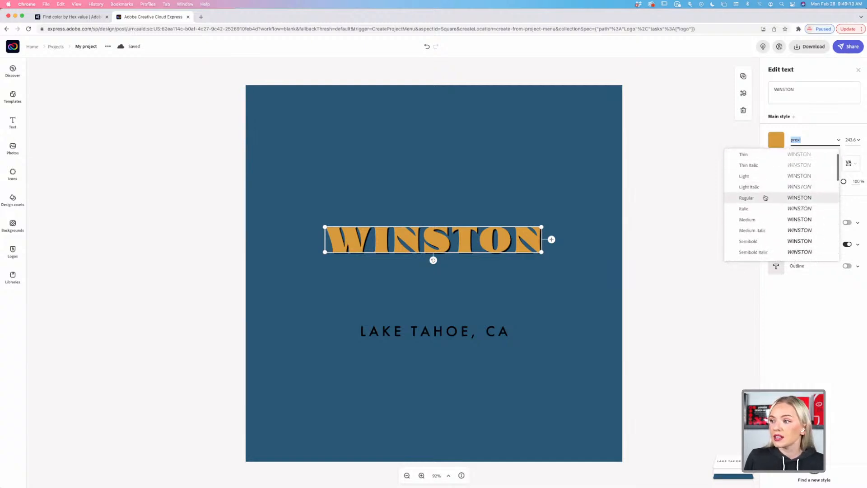
scroll(786, 215, down, 1)
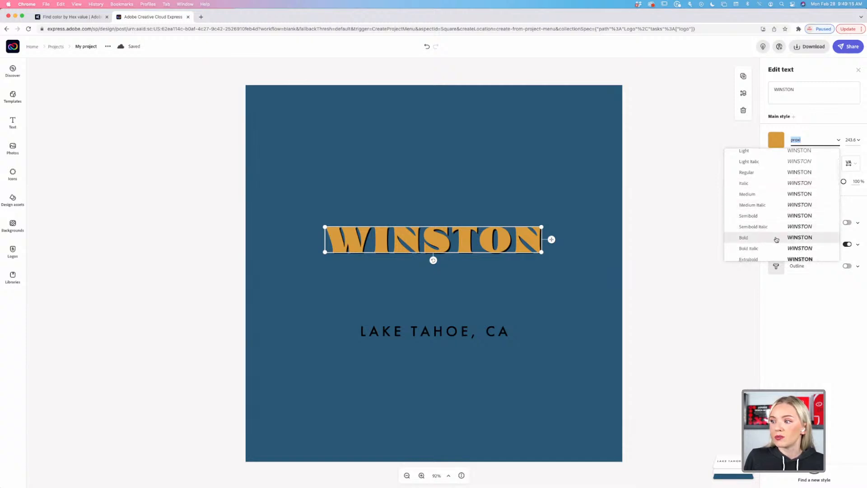
scroll(776, 226, down, 2)
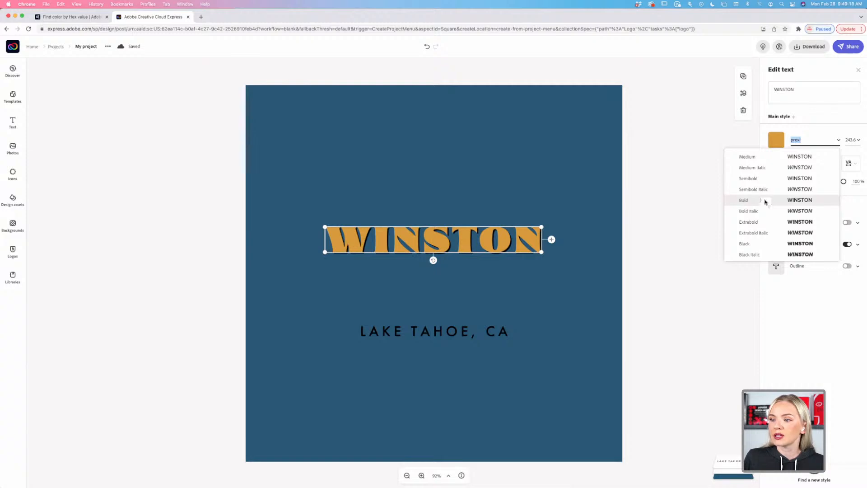
click(766, 202)
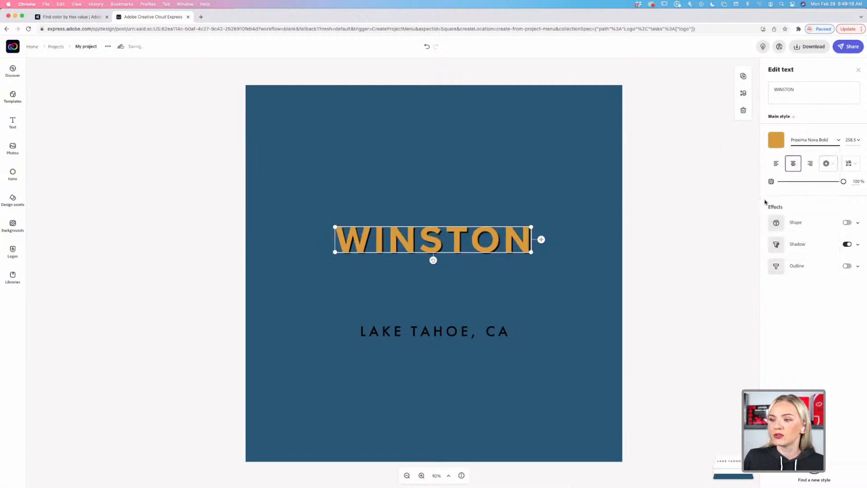
Switch off WINSTON's drop shadow, leave it golden orange, and reselect WINSTON.
click(847, 244)
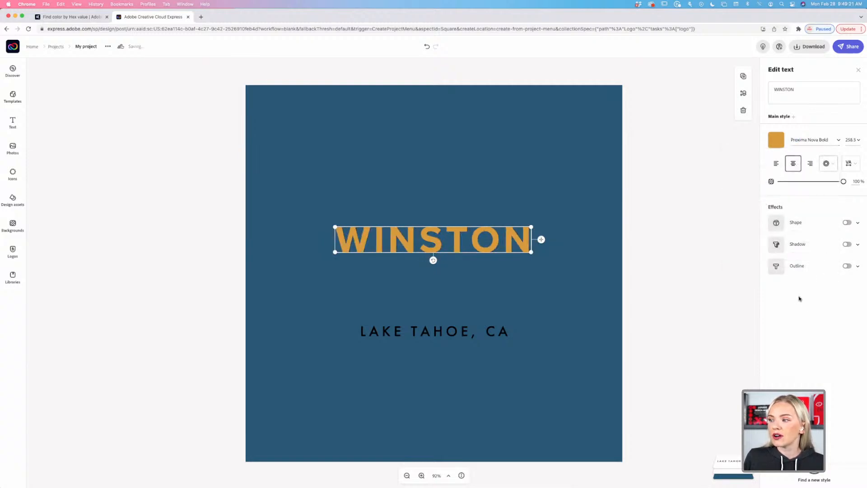
click(776, 140)
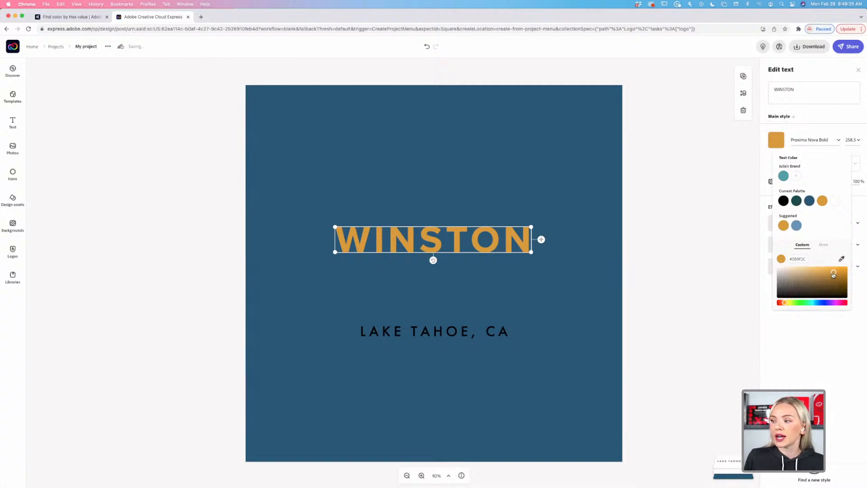
click(652, 247)
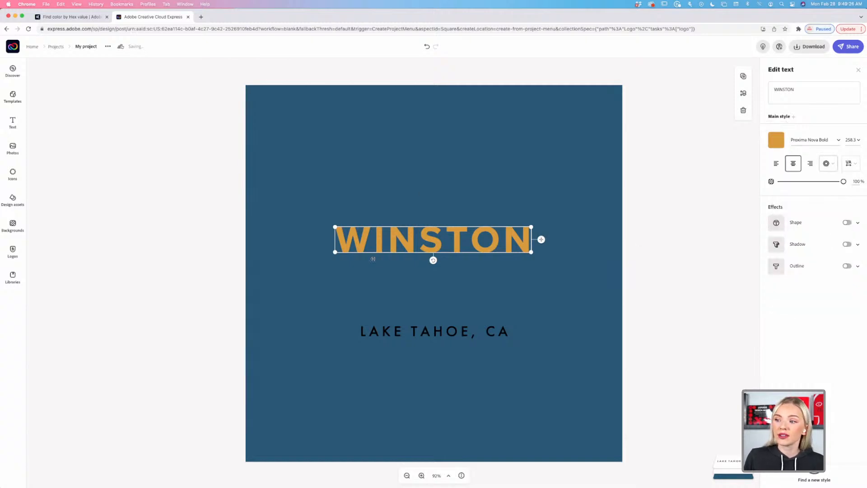
click(675, 151)
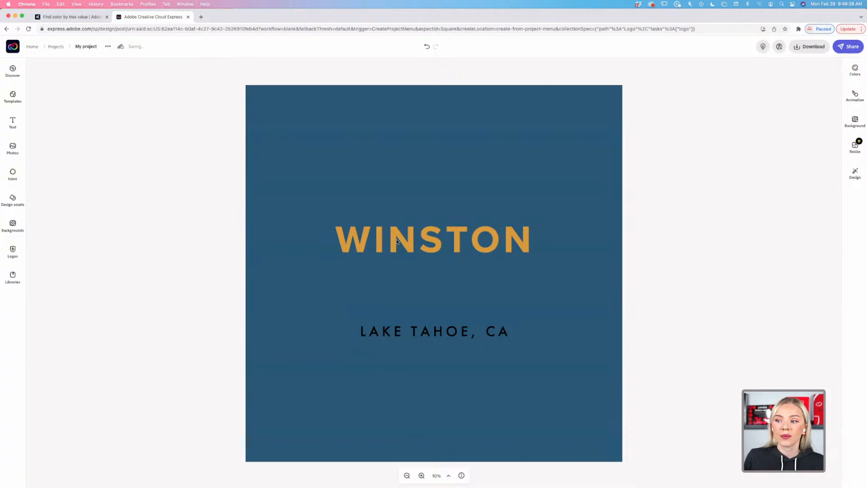
click(494, 244)
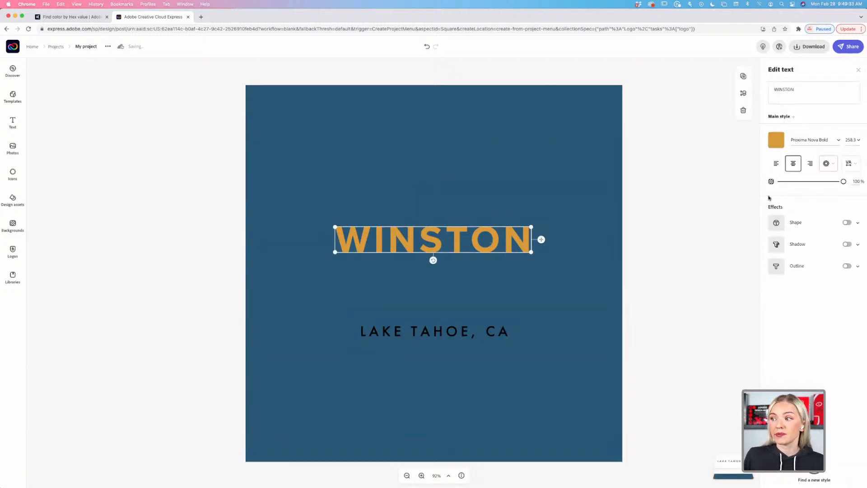
click(776, 143)
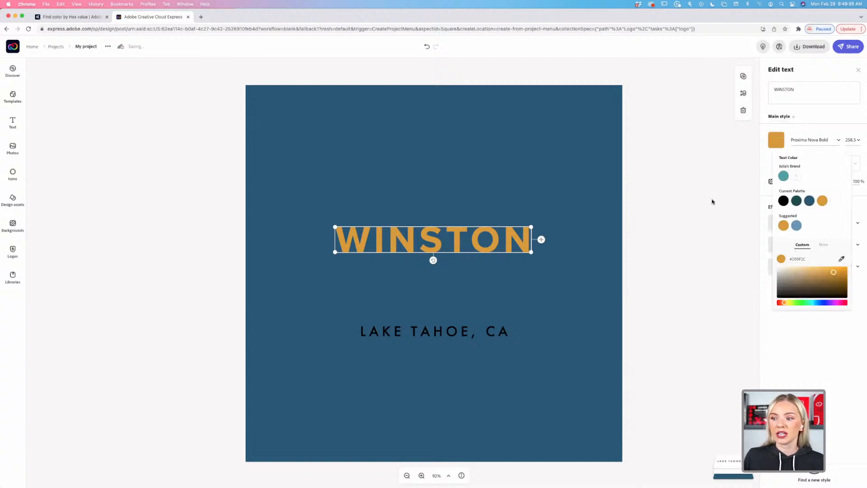
click(648, 351)
click(407, 475)
click(407, 475)
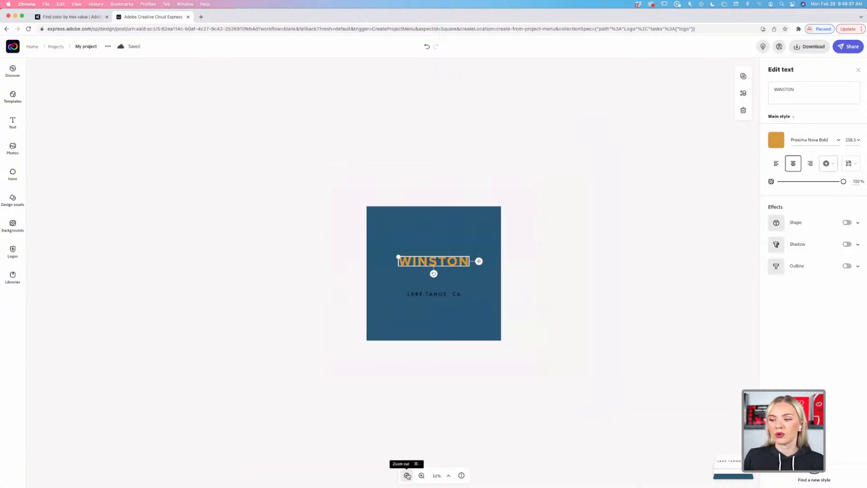
click(531, 369)
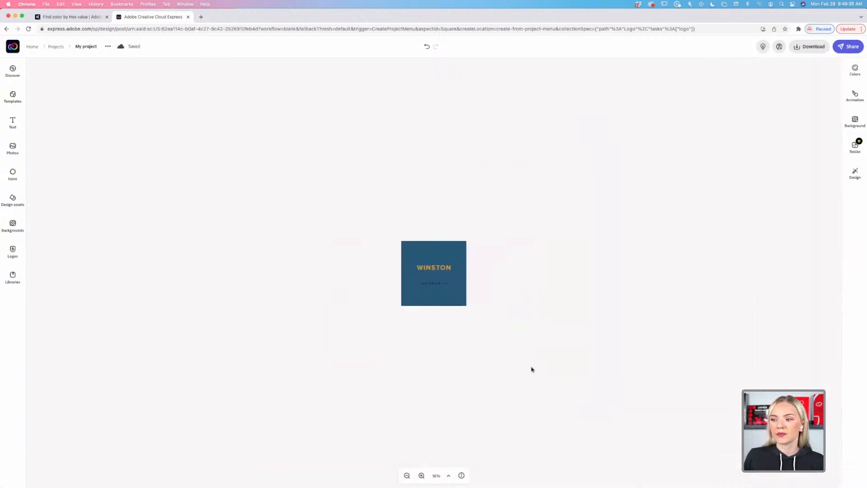
click(407, 475)
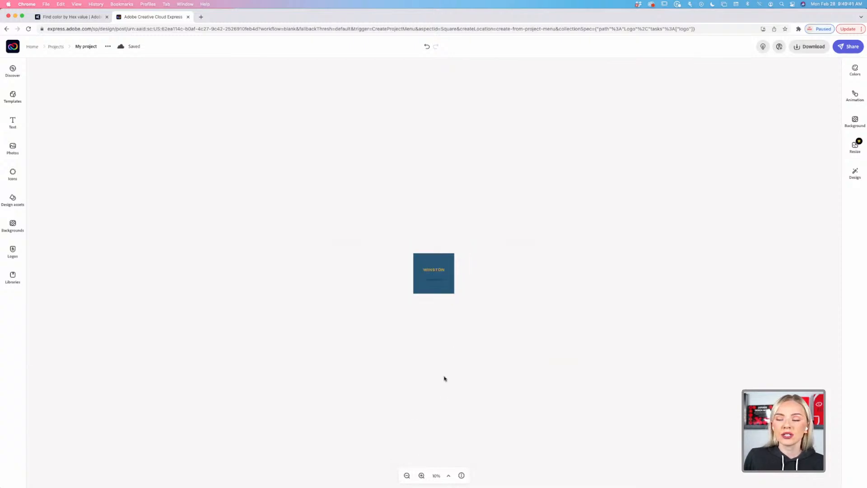
click(421, 475)
click(421, 475)
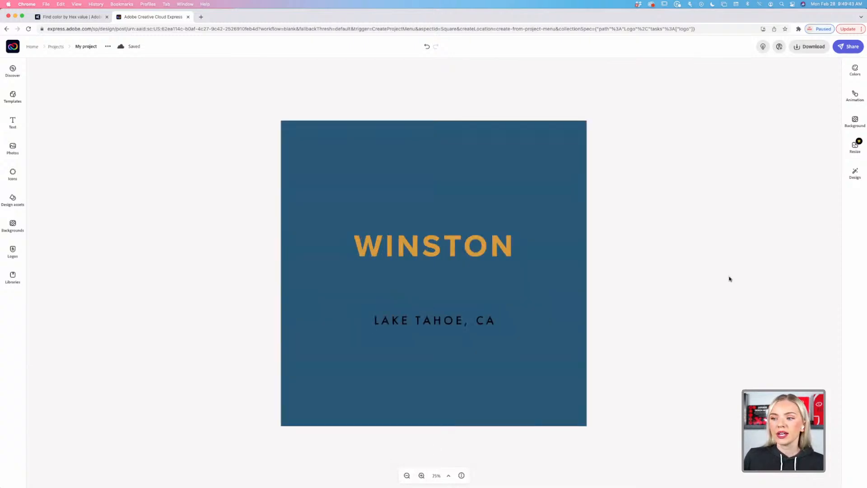
click(510, 252)
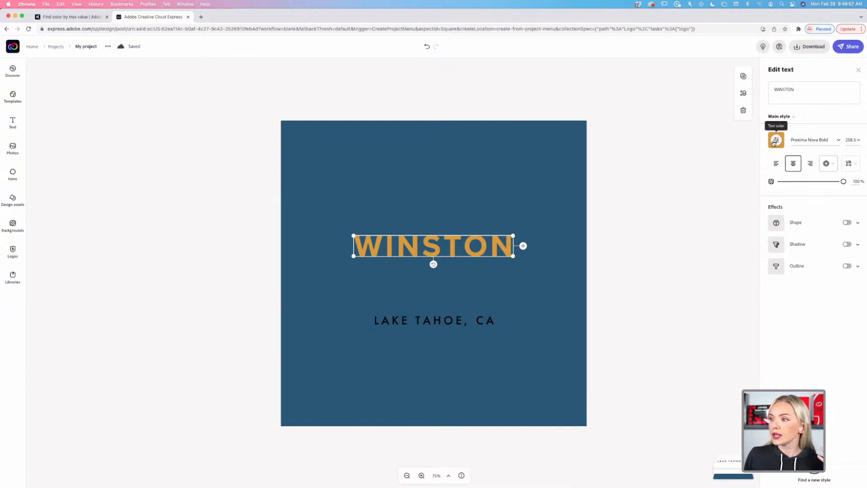
Lighten WINSTON to a paler orange and preview the whole logo zoomed out.
click(776, 140)
drag(833, 274, 818, 272)
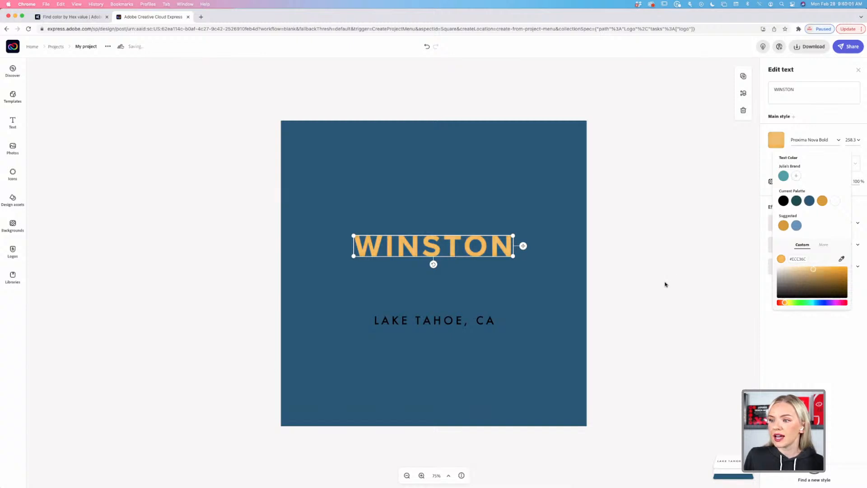
click(667, 284)
click(625, 344)
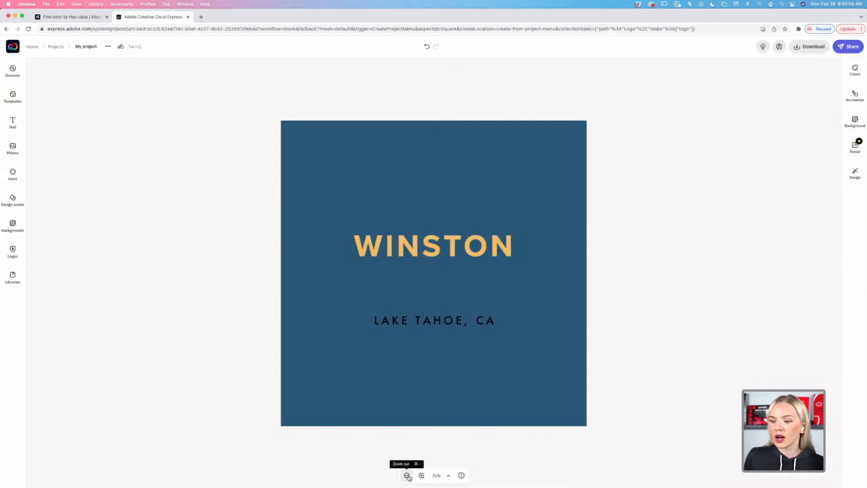
click(407, 475)
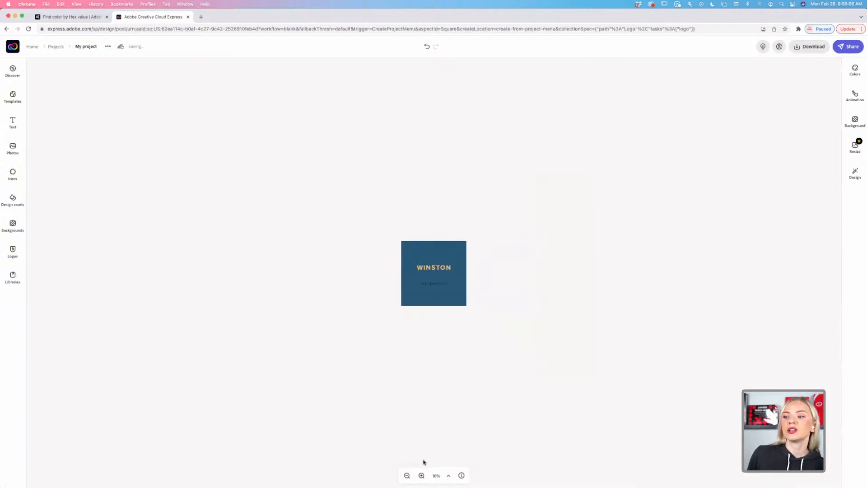
click(422, 475)
click(422, 476)
click(422, 476)
click(422, 475)
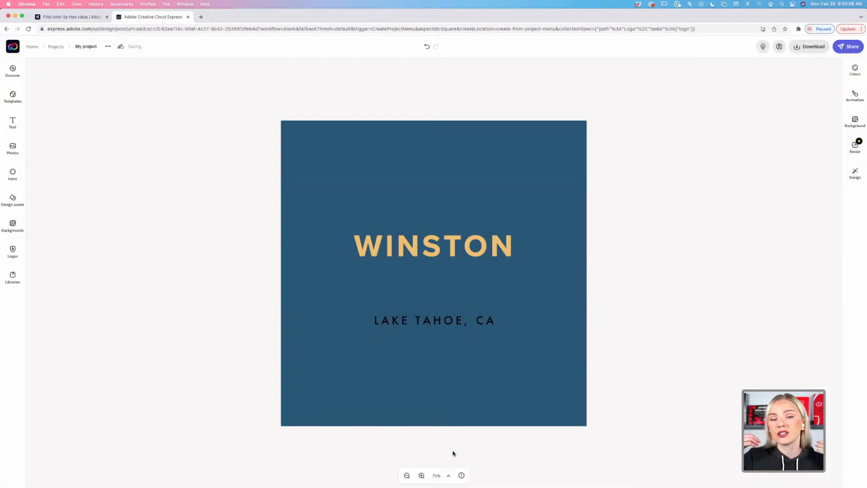
Raise WINSTON slightly, turn it white, keep it centred, and open the background settings.
click(453, 251)
drag(453, 250, 453, 236)
click(779, 140)
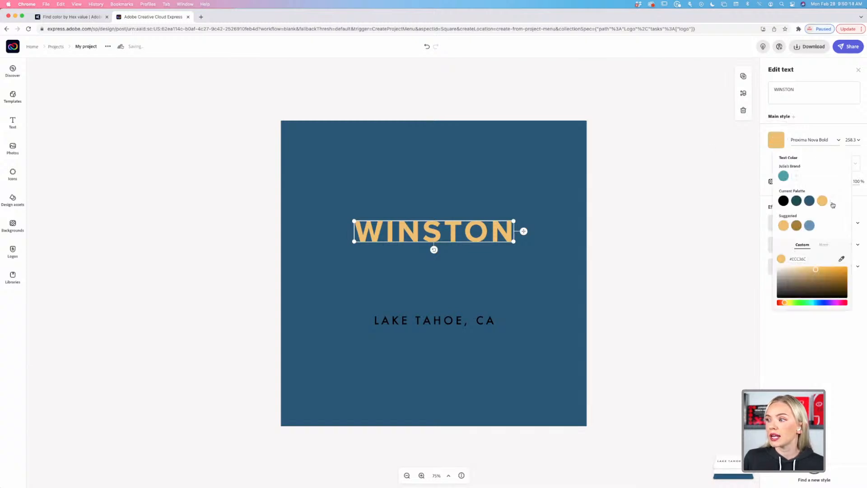
click(835, 201)
click(630, 270)
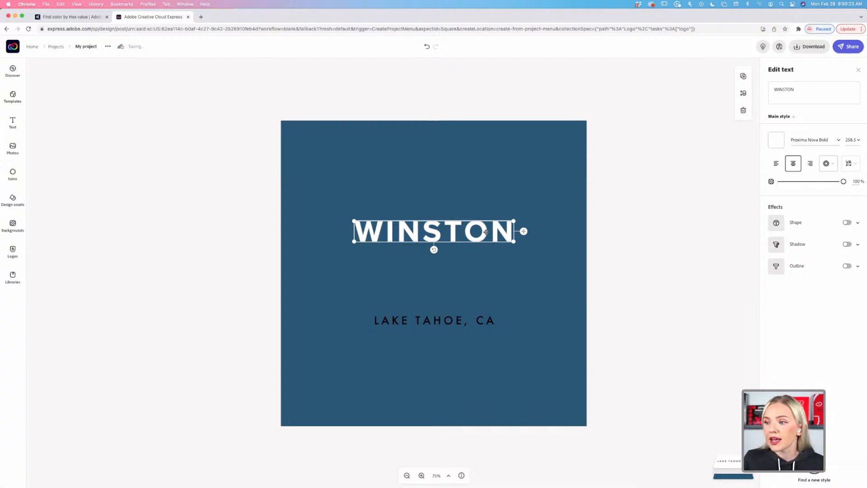
drag(483, 232, 481, 232)
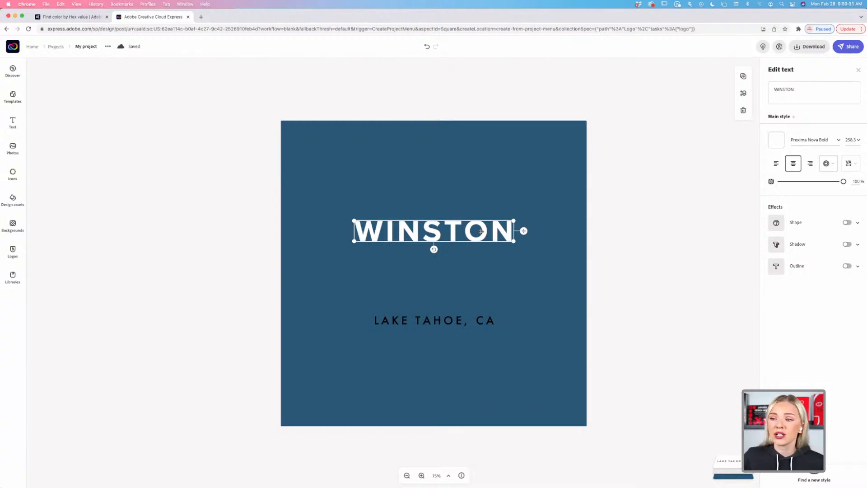
click(560, 202)
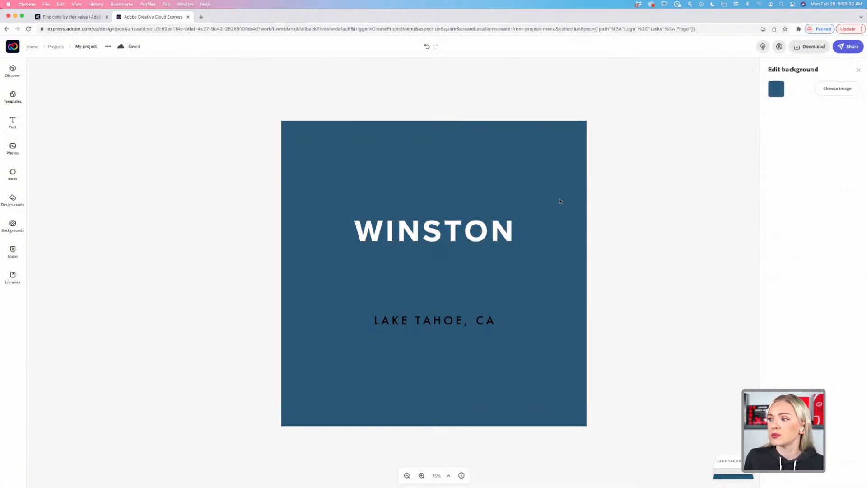
click(773, 90)
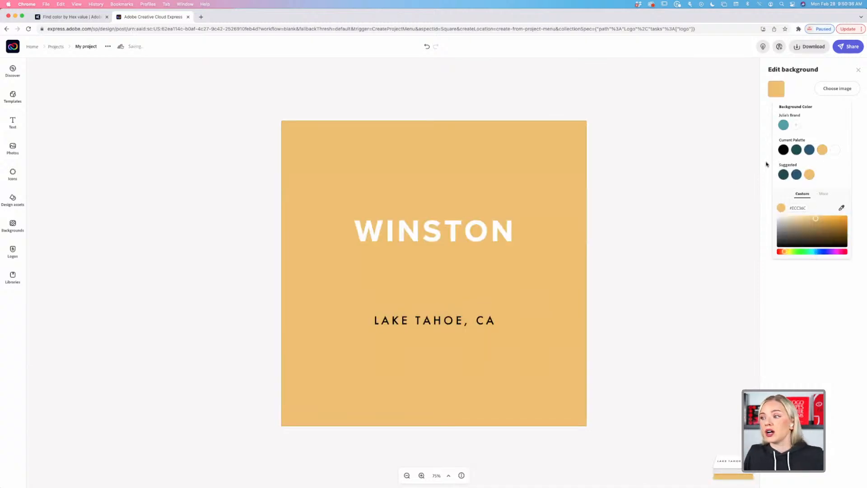
click(796, 149)
click(808, 150)
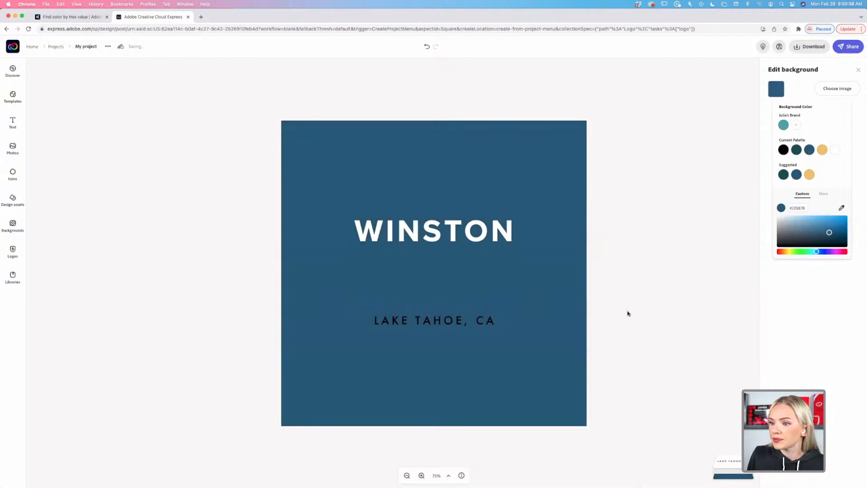
click(628, 312)
click(484, 236)
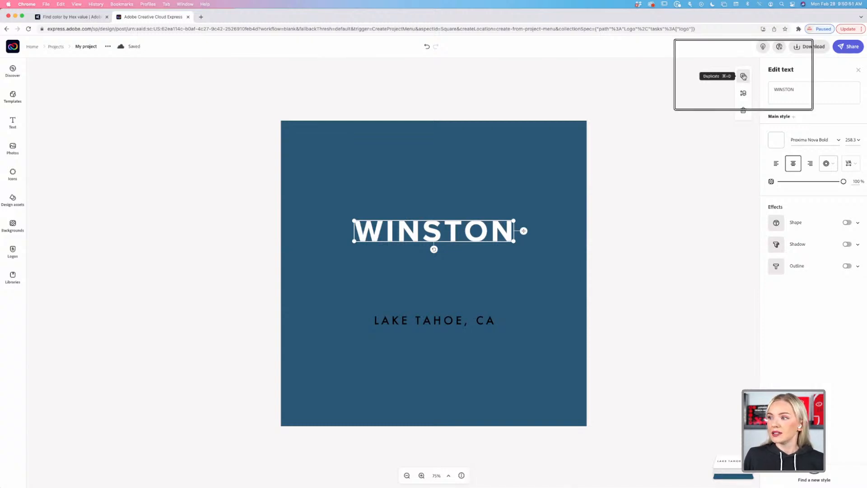
click(743, 76)
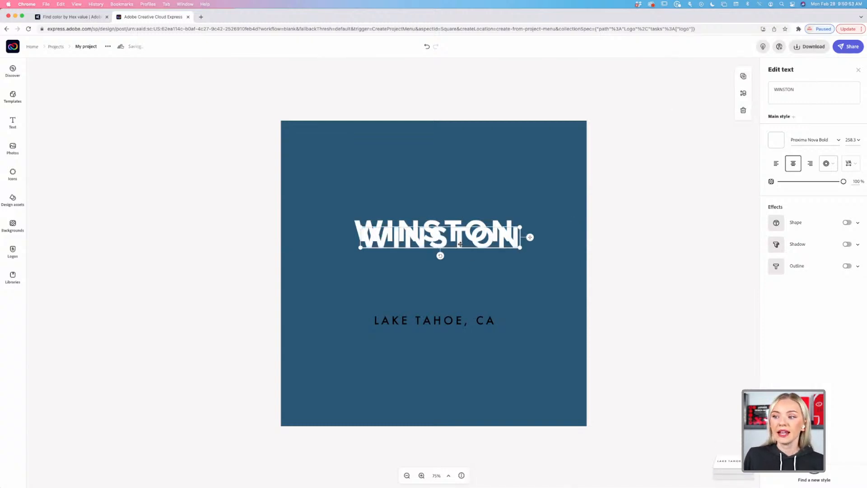
drag(460, 244, 455, 267)
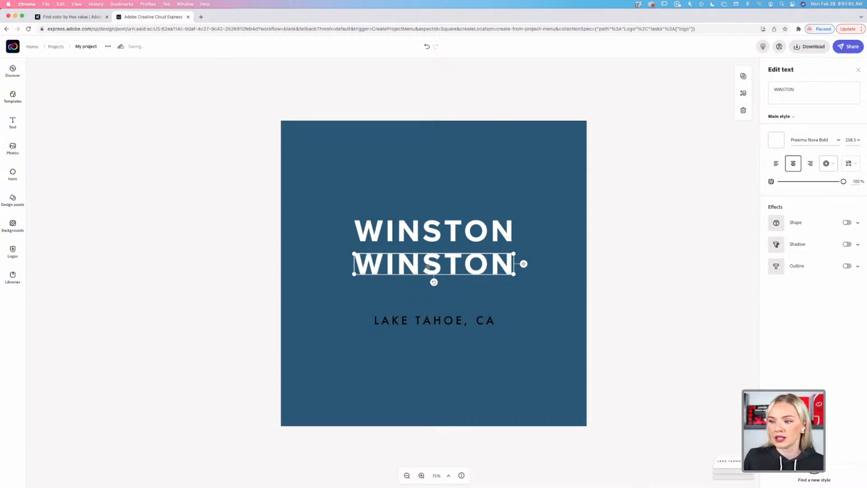
double_click(429, 265)
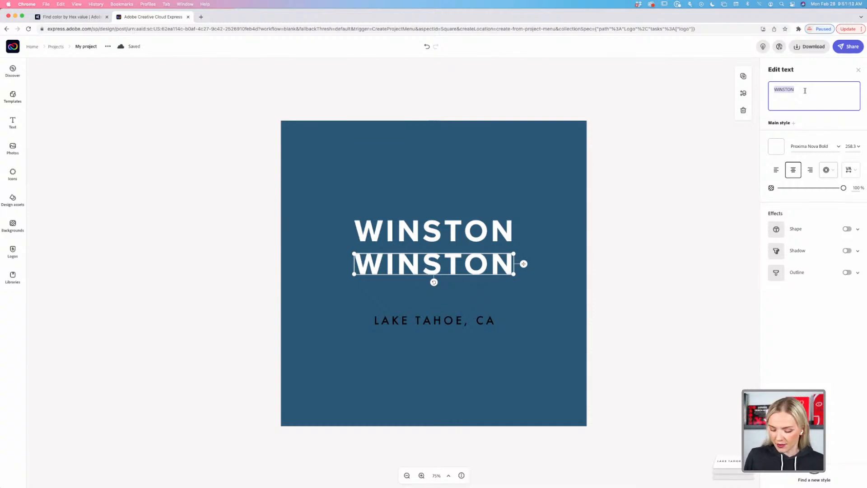
key(BackSpace)
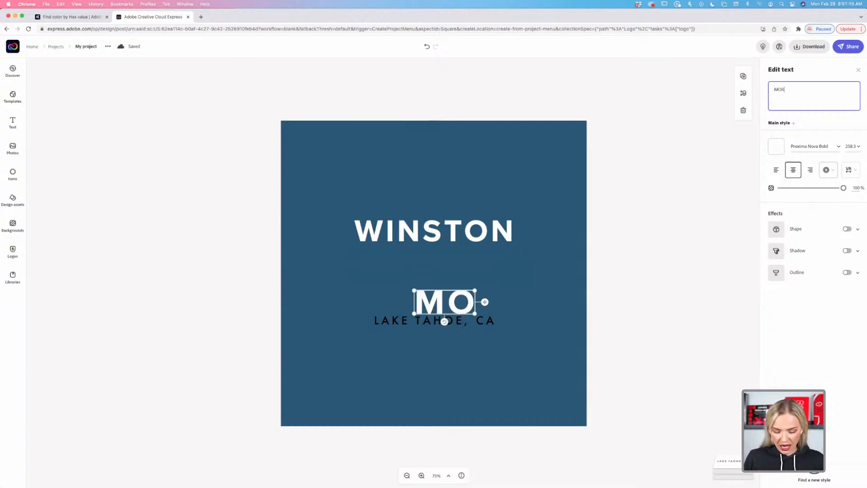
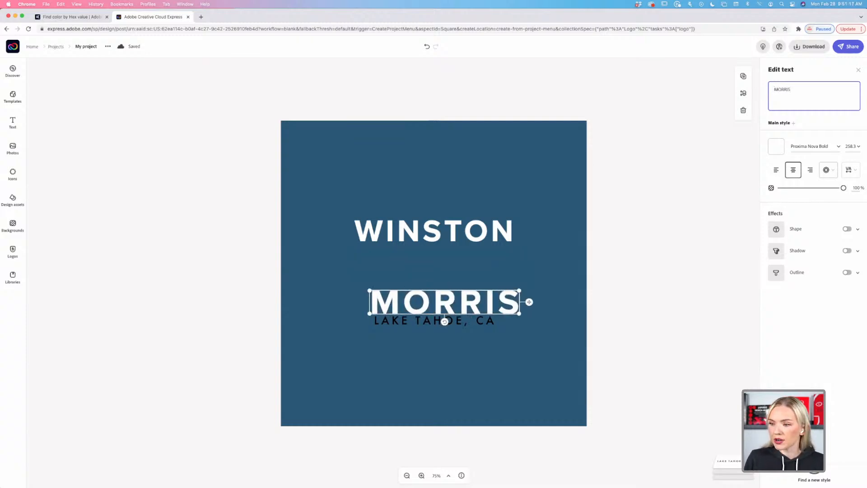
drag(512, 304, 500, 275)
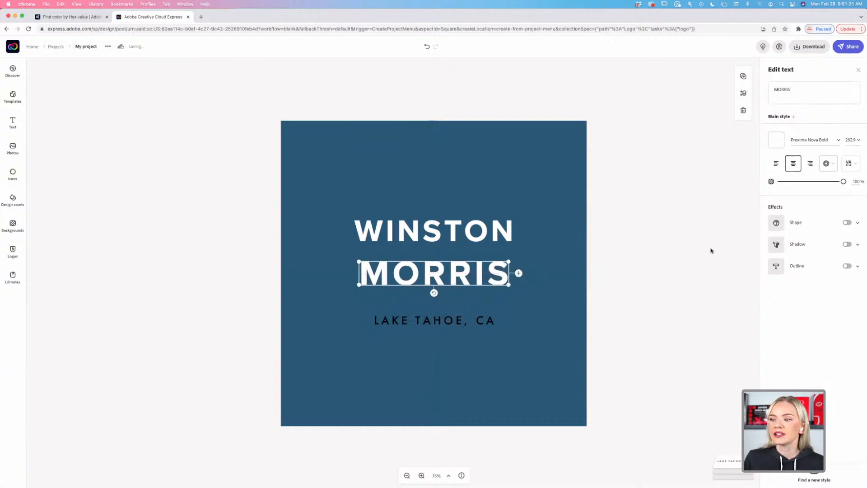
click(675, 261)
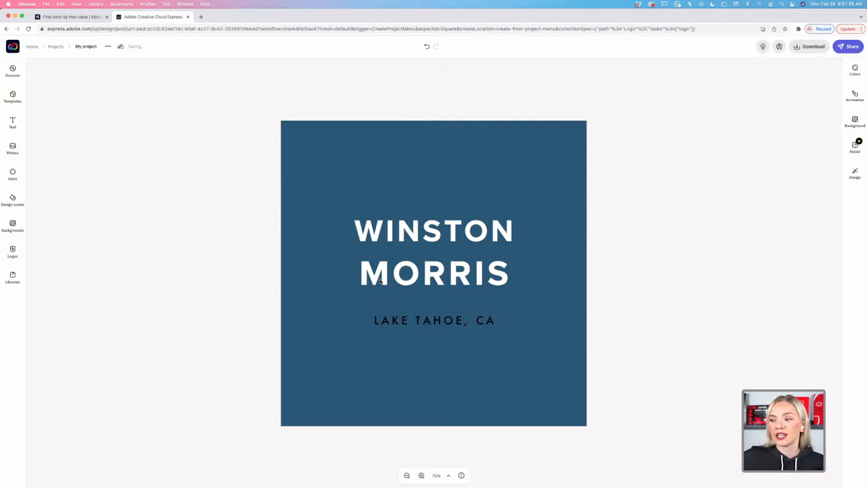
click(402, 280)
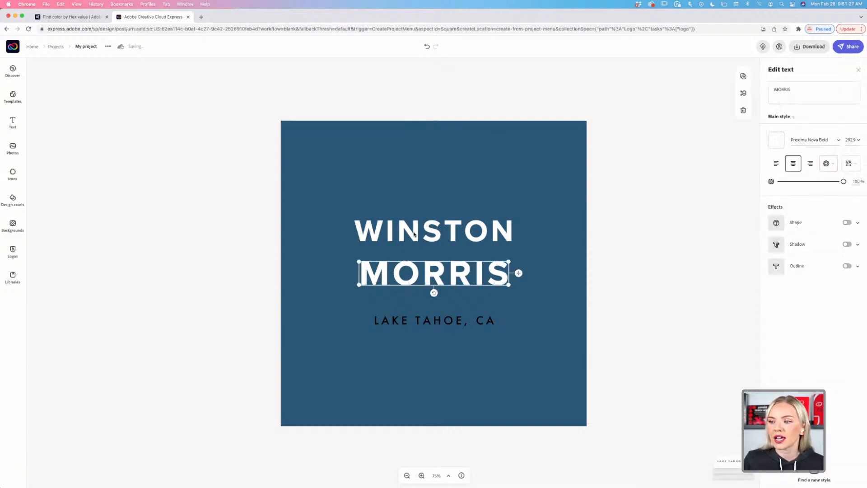
click(414, 233)
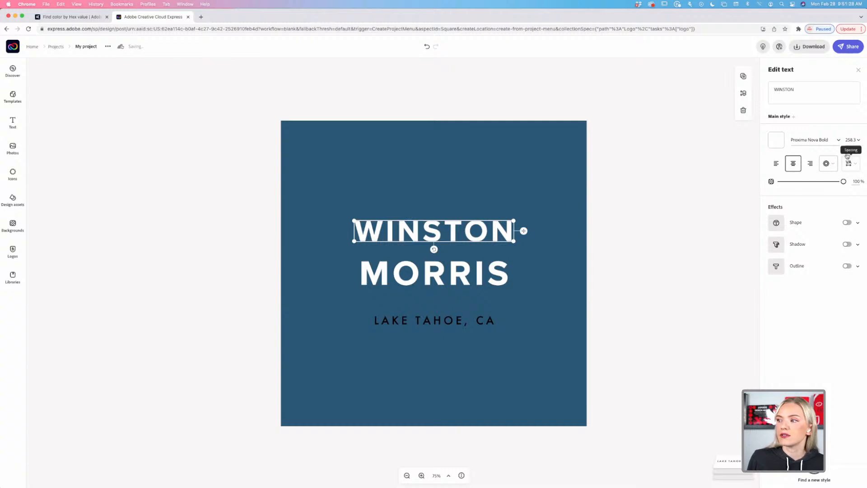
click(850, 140)
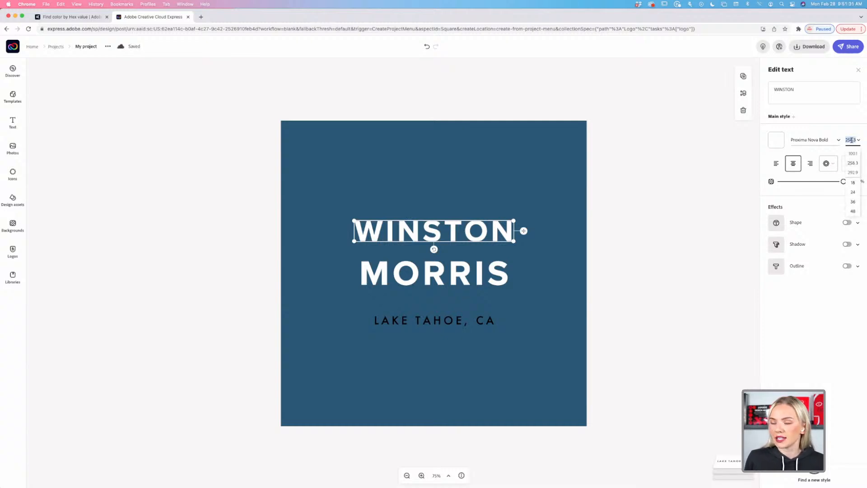
text(250)
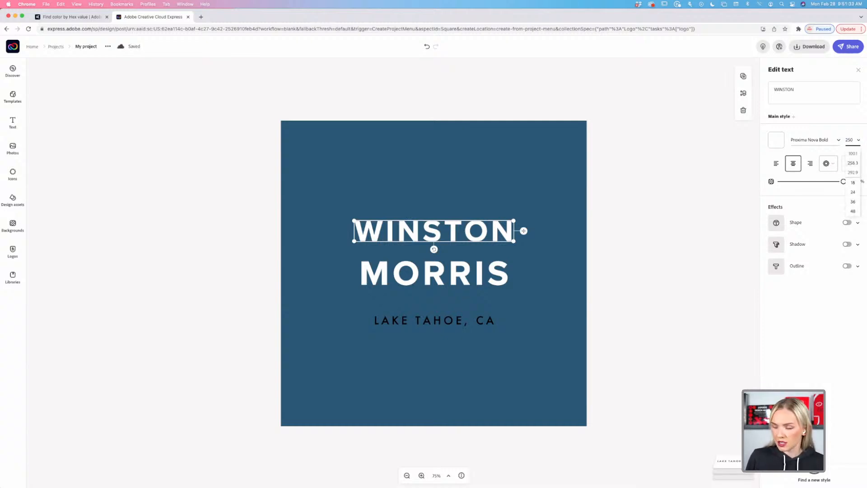
key(Return)
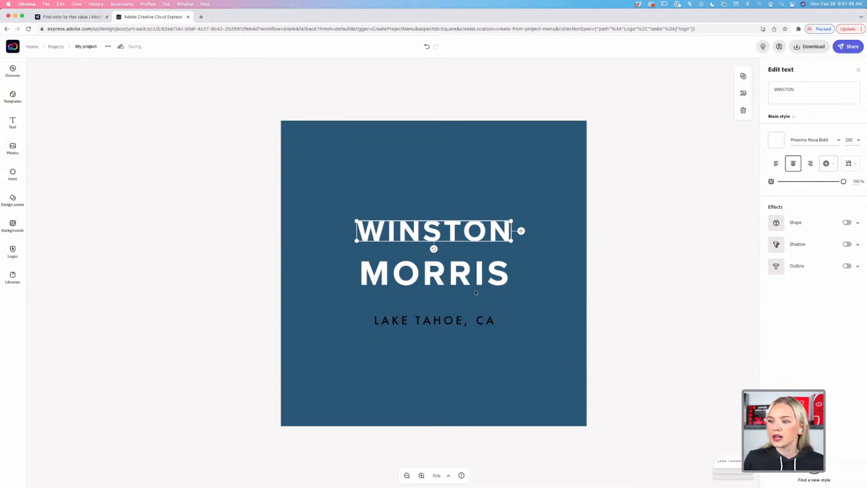
click(462, 280)
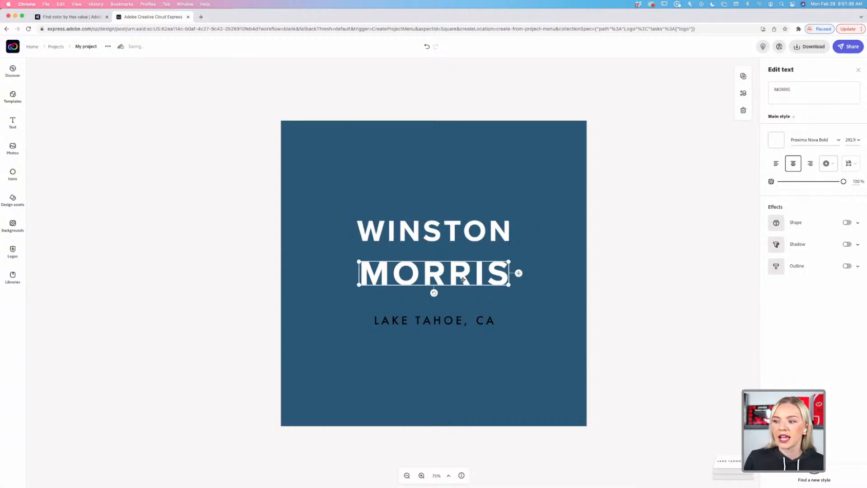
click(852, 141)
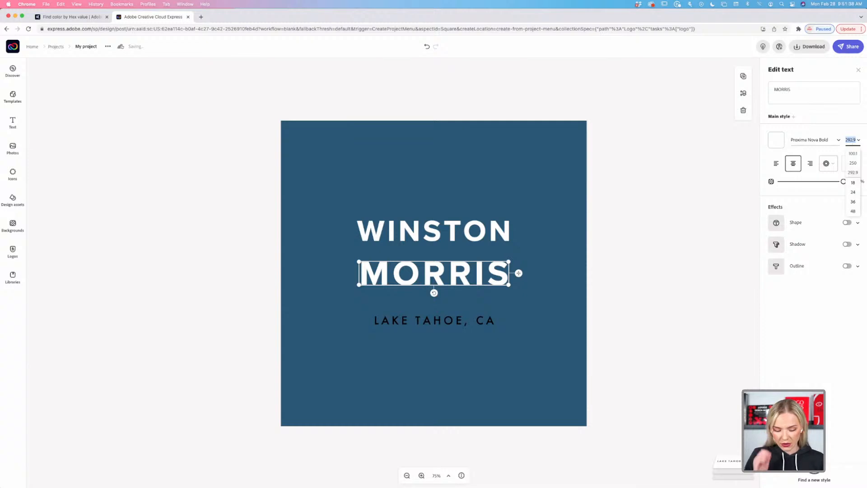
text(250)
key(Return)
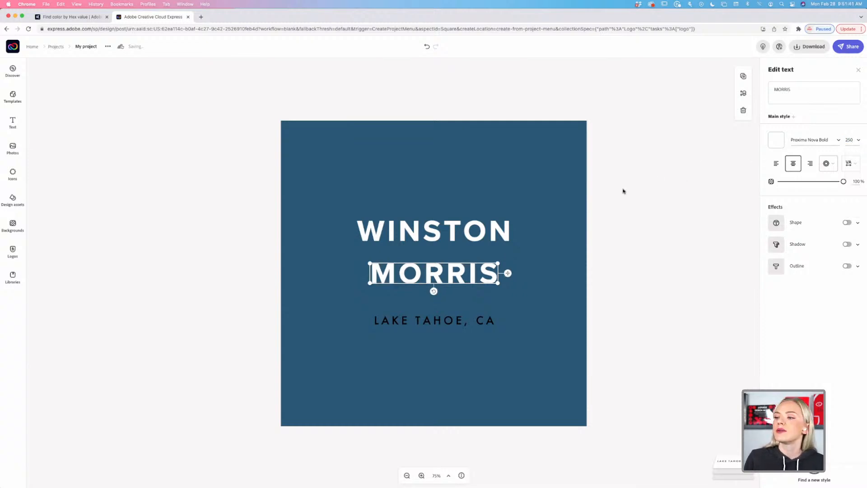
click(624, 191)
drag(452, 278, 452, 273)
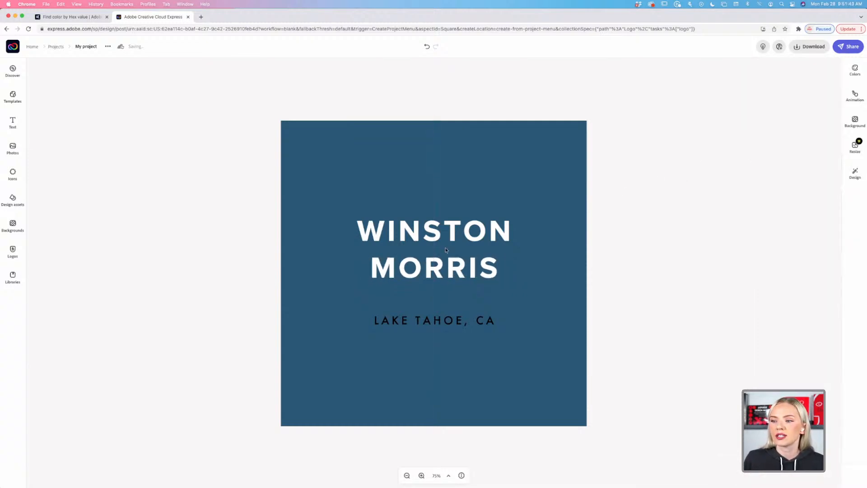
drag(439, 233, 442, 267)
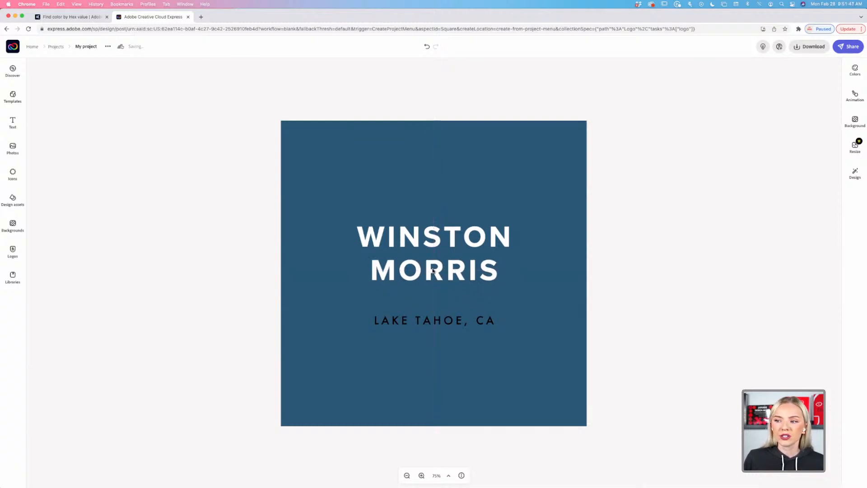
click(439, 270)
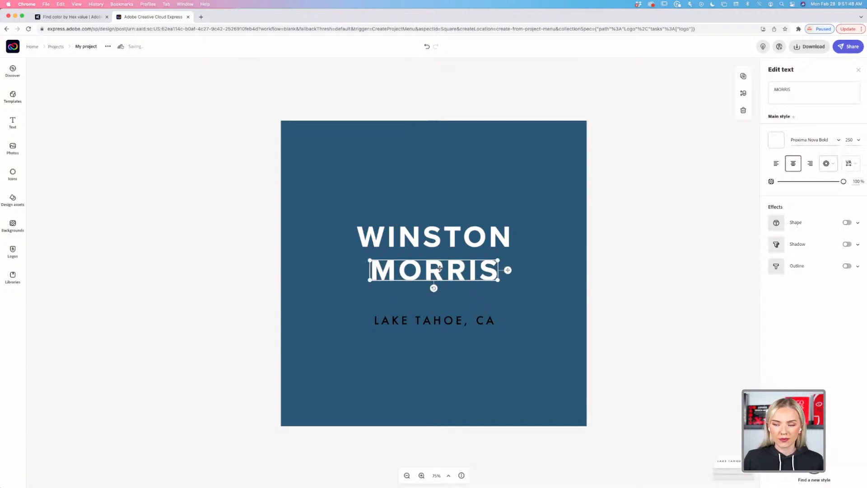
Move both name lines lower on the canvas and enlarge them together.
shift+click(452, 239)
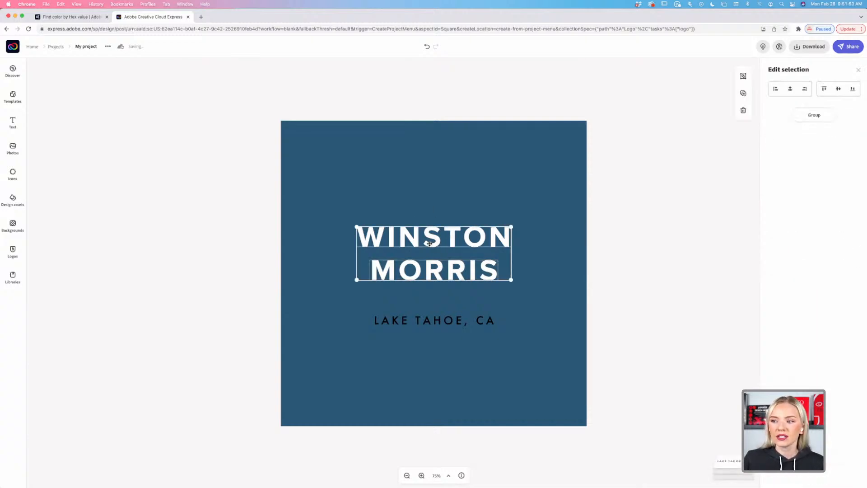
mouse_move(438, 240)
mouse_down()
mouse_move(400, 239)
mouse_move(437, 245)
mouse_move(439, 259)
mouse_move(433, 253)
mouse_up()
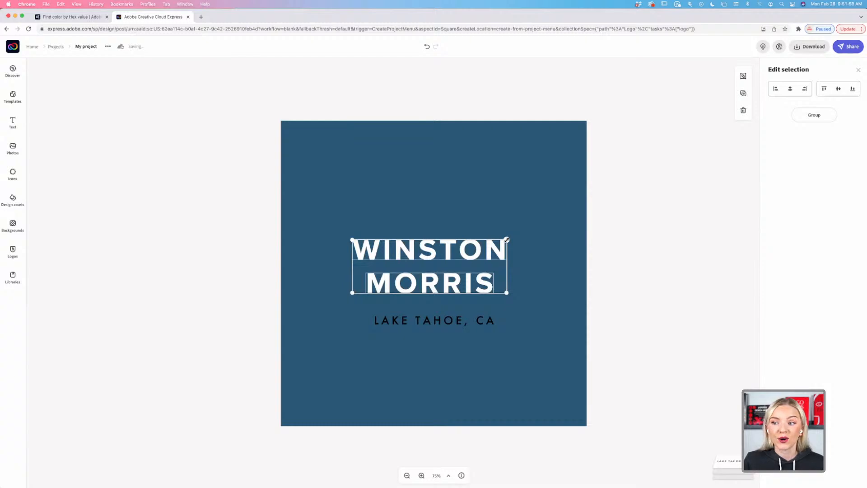
mouse_move(507, 240)
mouse_down()
mouse_move(565, 218)
mouse_move(516, 249)
mouse_up()
click(653, 255)
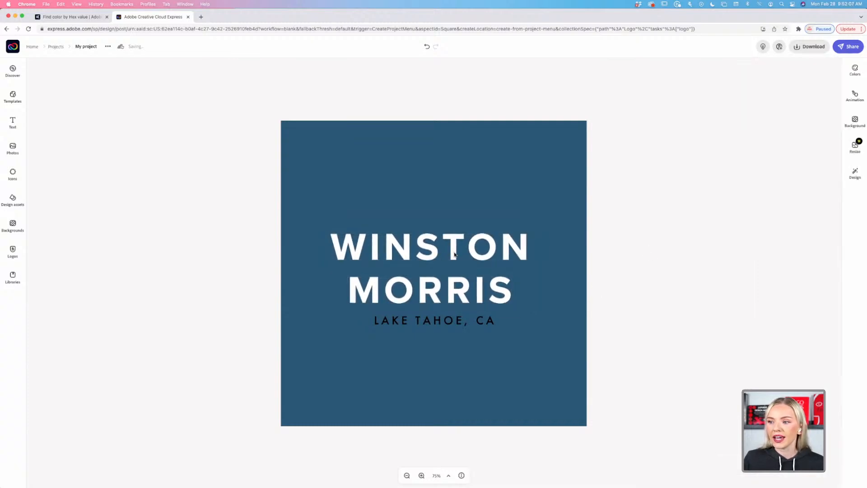
drag(458, 254, 460, 253)
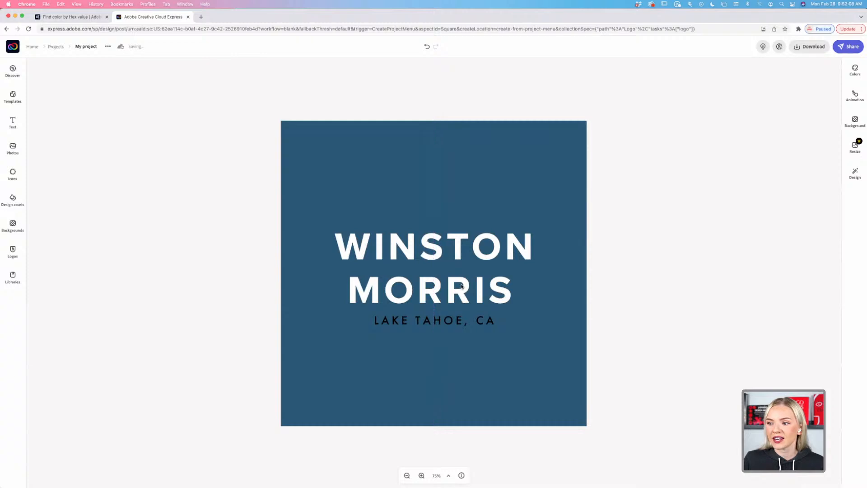
drag(466, 287, 470, 294)
click(458, 323)
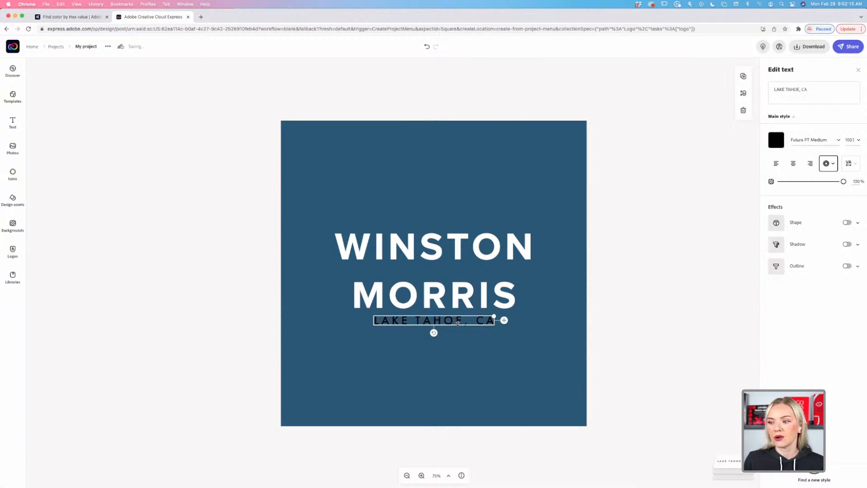
key(Delete)
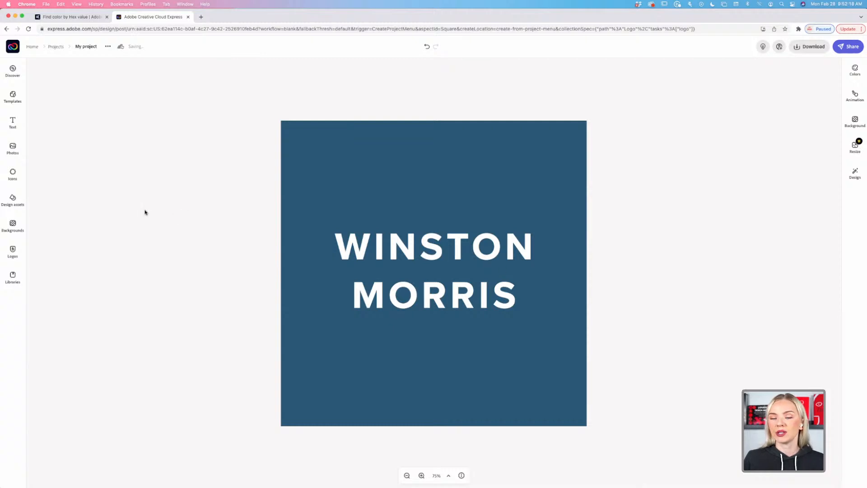
Search icons for triangle, dog and sun, then place and remove a sun icon.
click(12, 177)
text(triangle)
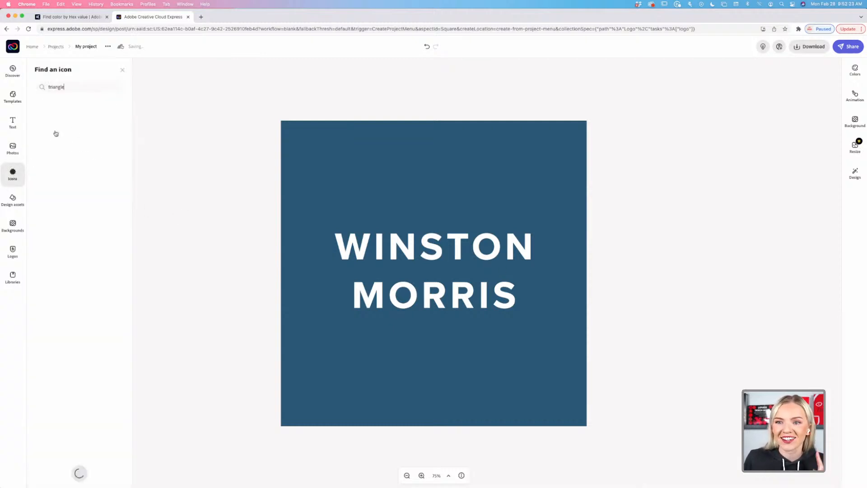
double_click(72, 85)
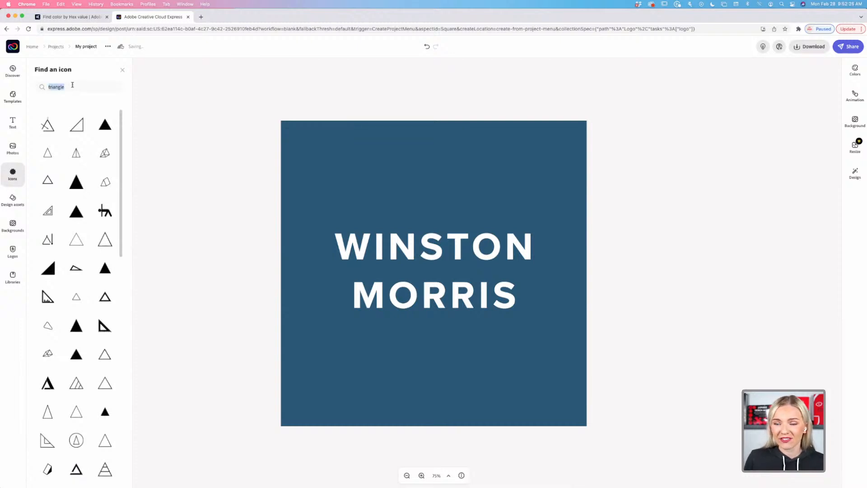
key(BackSpace)
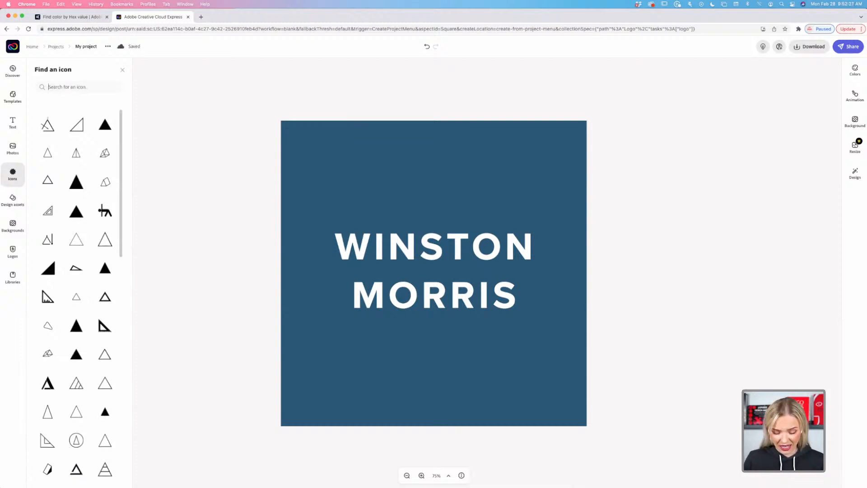
text(dog)
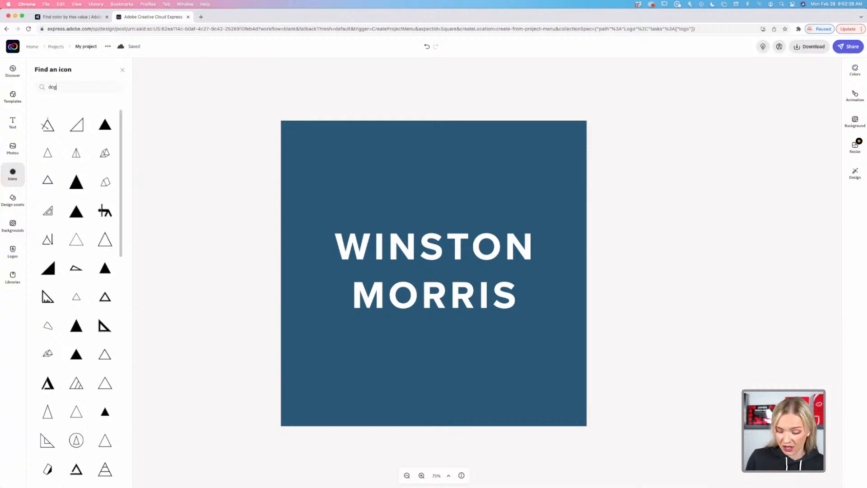
double_click(78, 91)
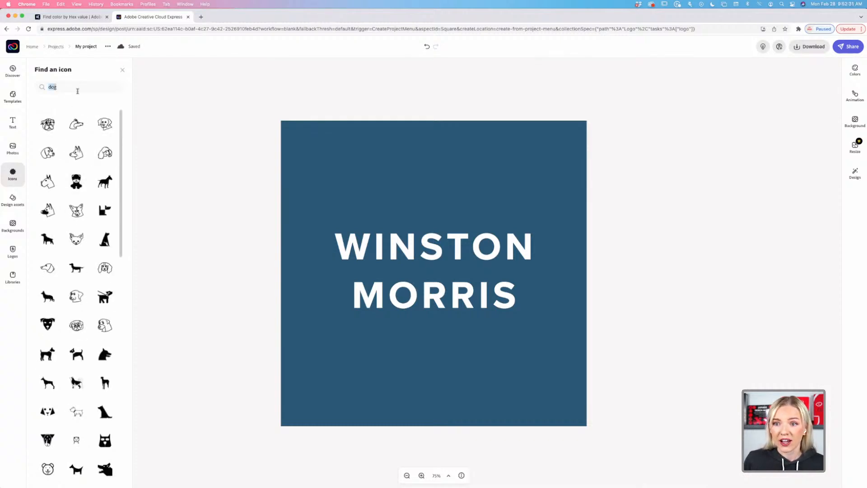
text(sun)
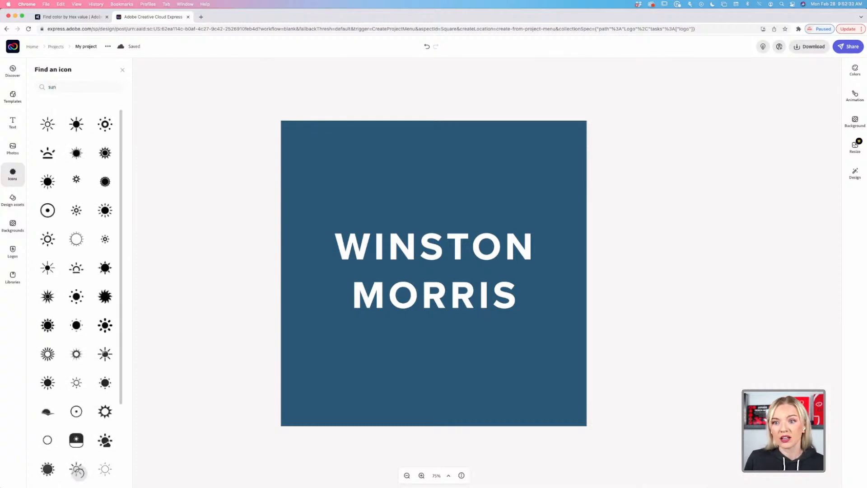
double_click(63, 86)
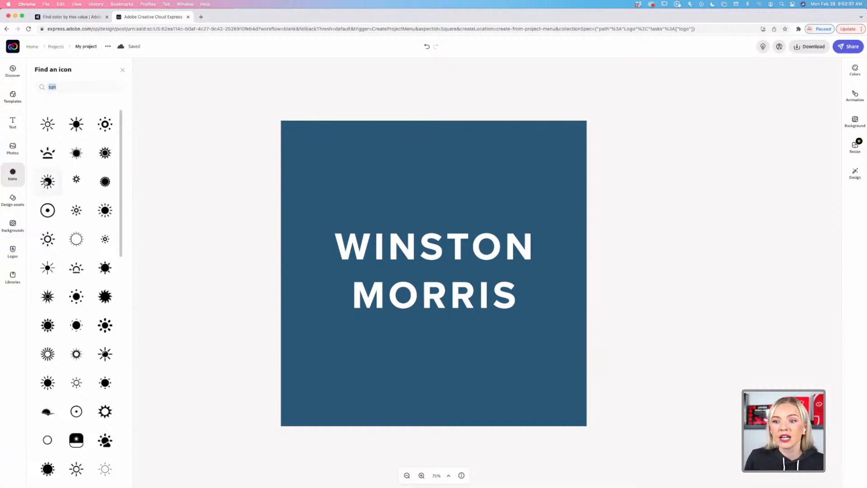
drag(47, 181, 445, 198)
key(Delete)
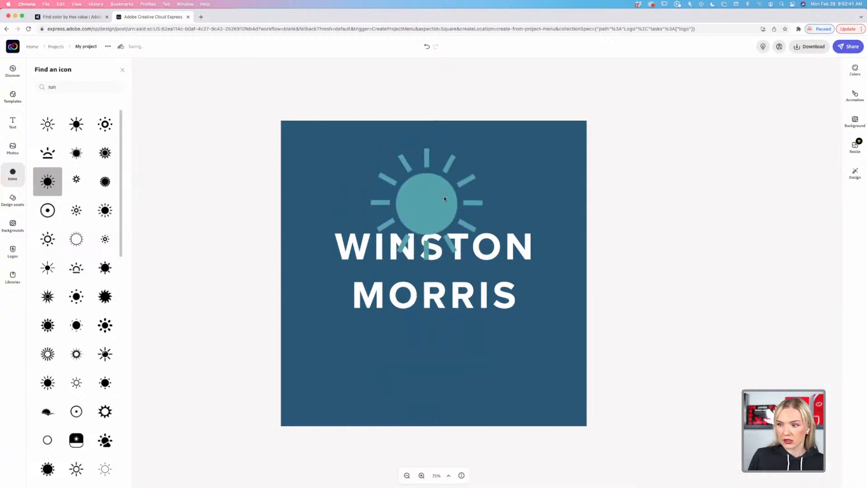
Search icons for law, try and remove a gavel icon, then search for line.
double_click(85, 84)
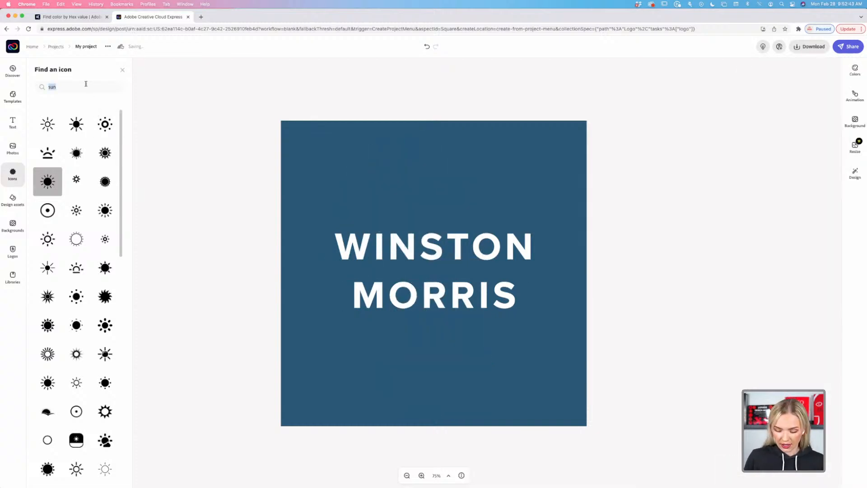
key(BackSpace)
text(law)
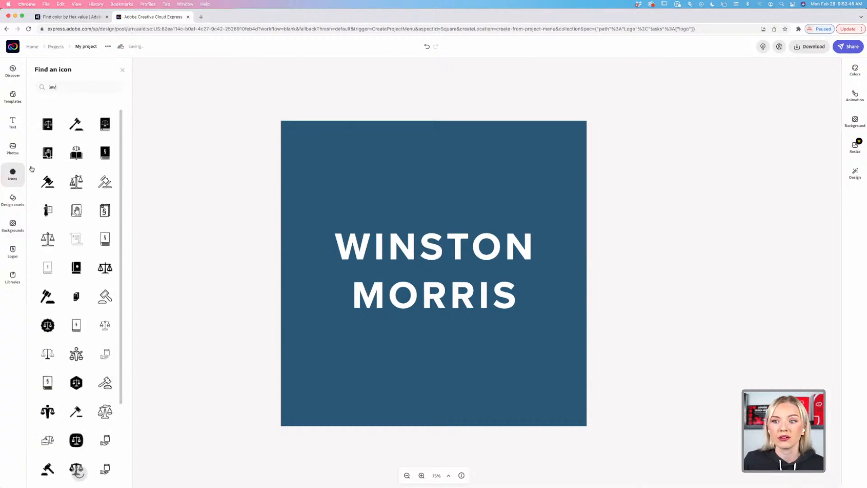
drag(76, 123, 433, 171)
key(Delete)
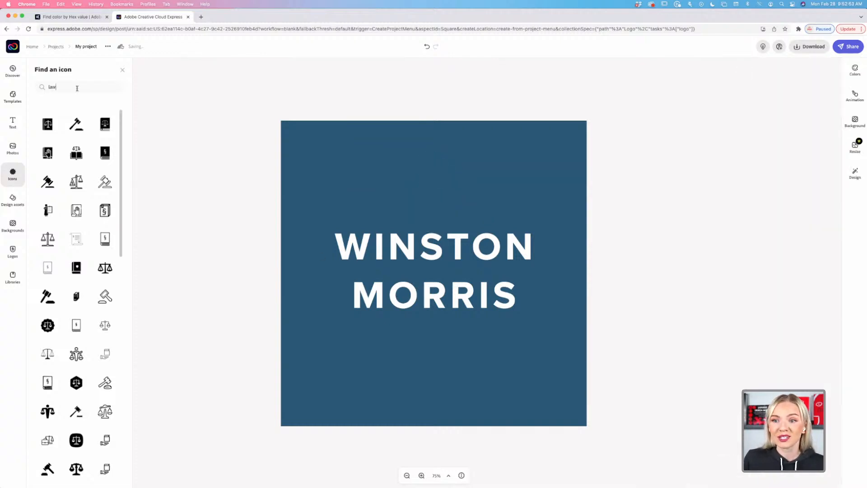
key(super+a)
key(BackSpace)
text(l)
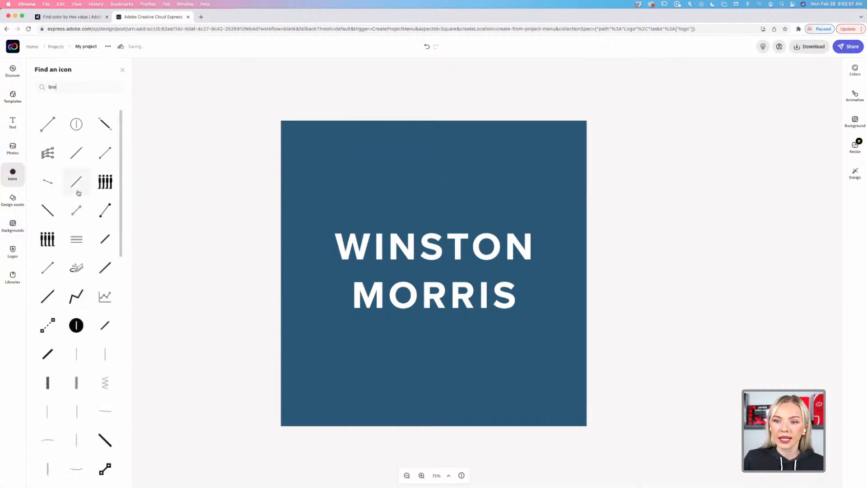
Add a thin pale yellow line icon to the canvas and rotate it horizontal.
click(77, 183)
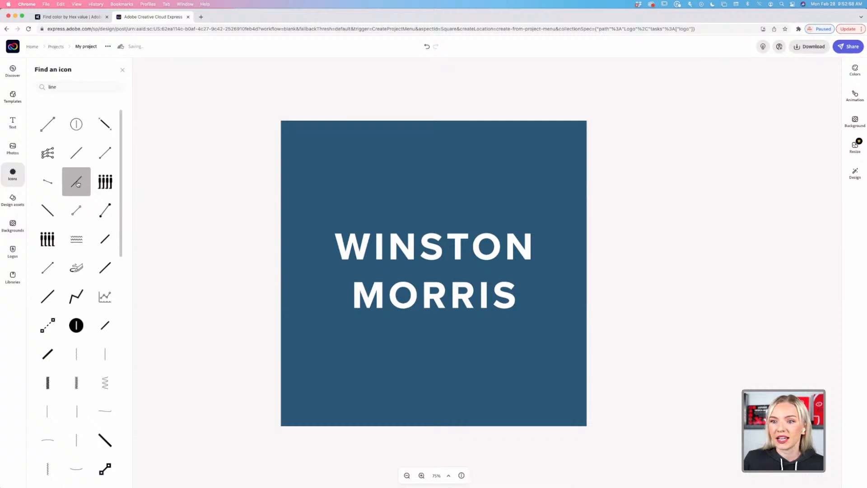
drag(426, 376, 424, 219)
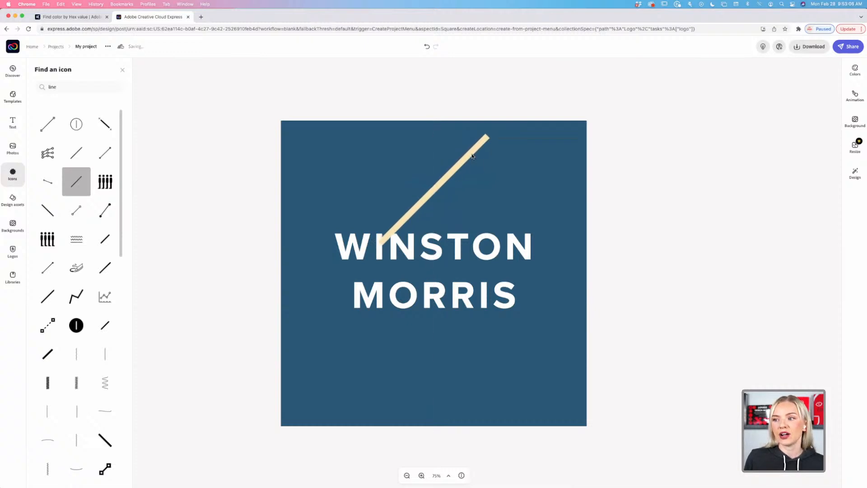
click(473, 157)
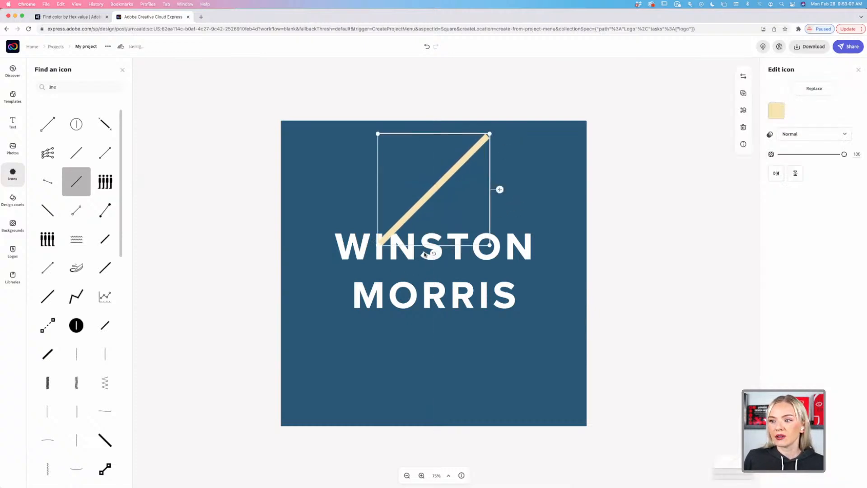
drag(433, 255, 404, 221)
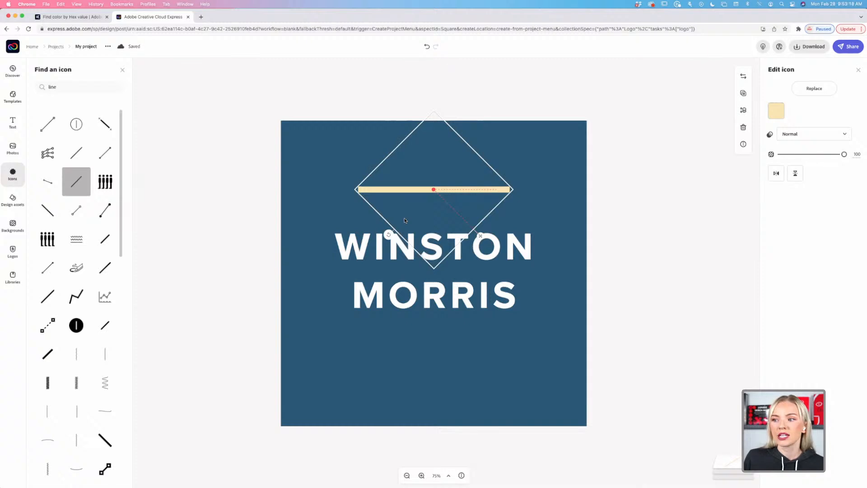
drag(431, 189, 431, 271)
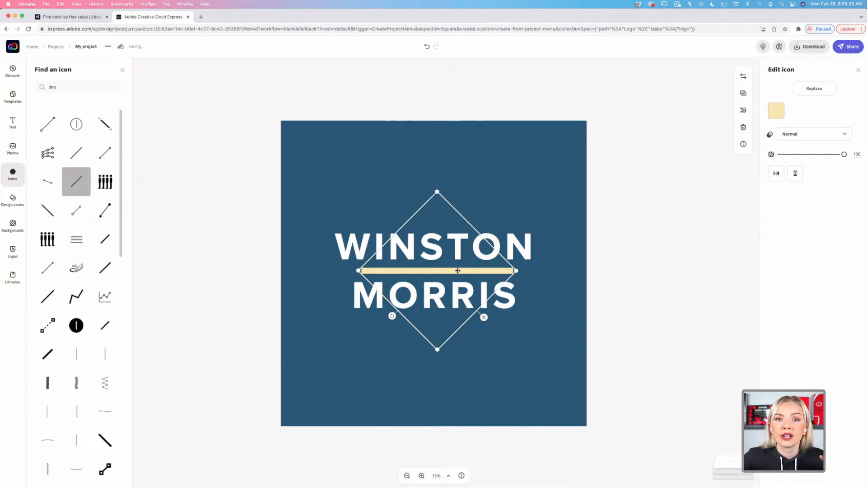
drag(458, 271, 453, 270)
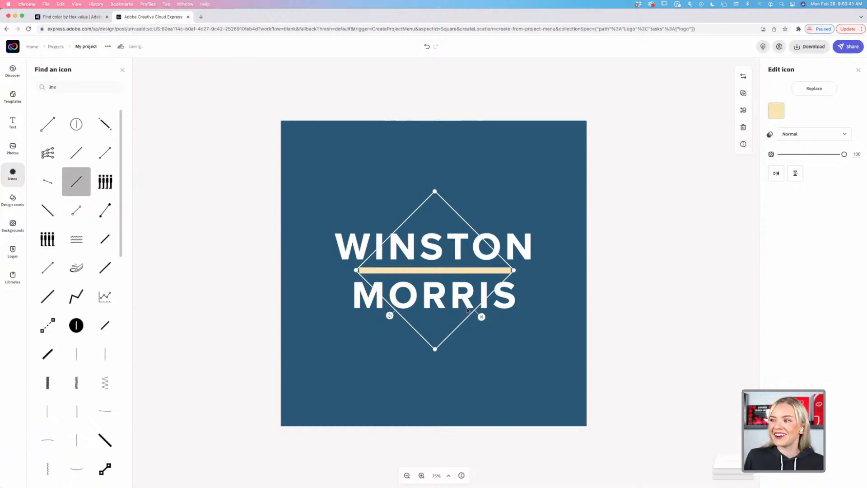
drag(515, 270, 481, 272)
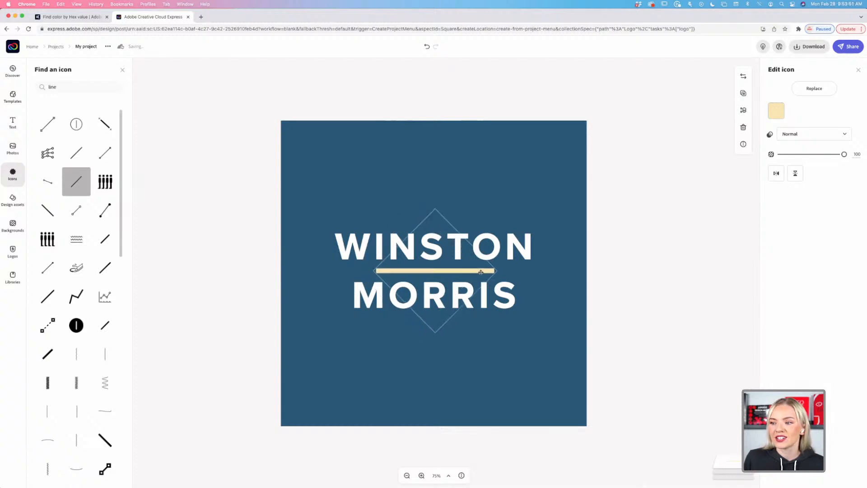
click(633, 275)
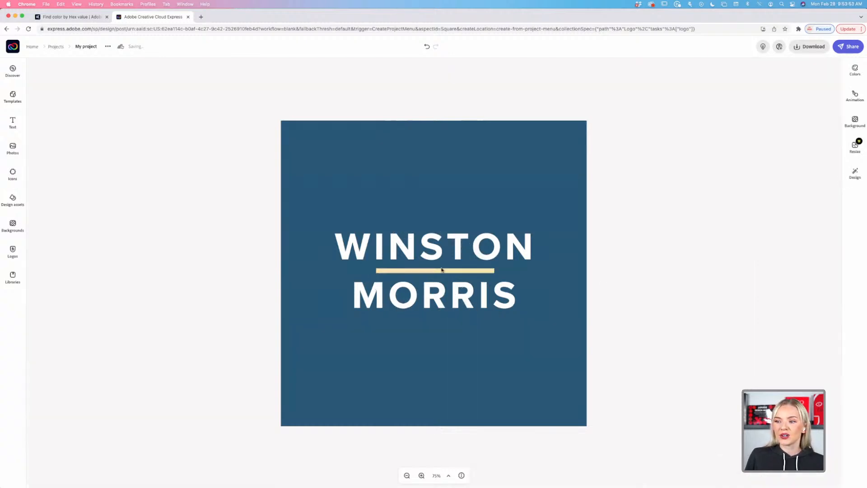
Zoom in, return to 92%, and open the logo's background settings.
click(422, 476)
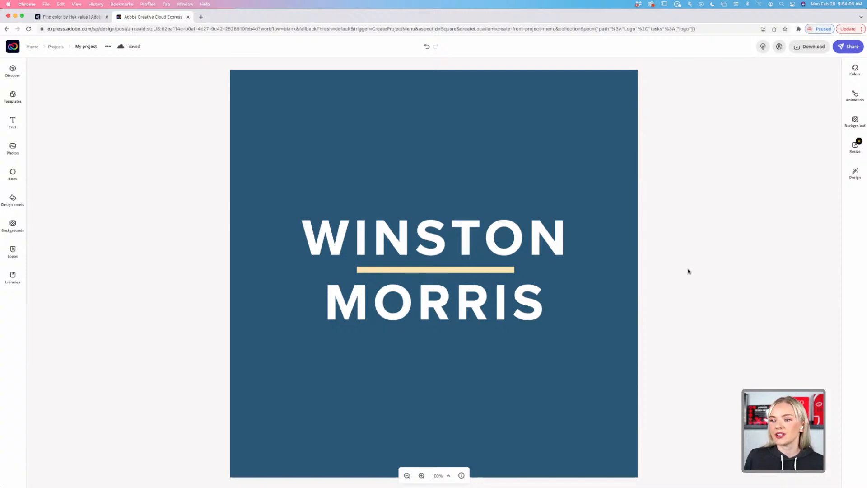
scroll(685, 272, down, 1)
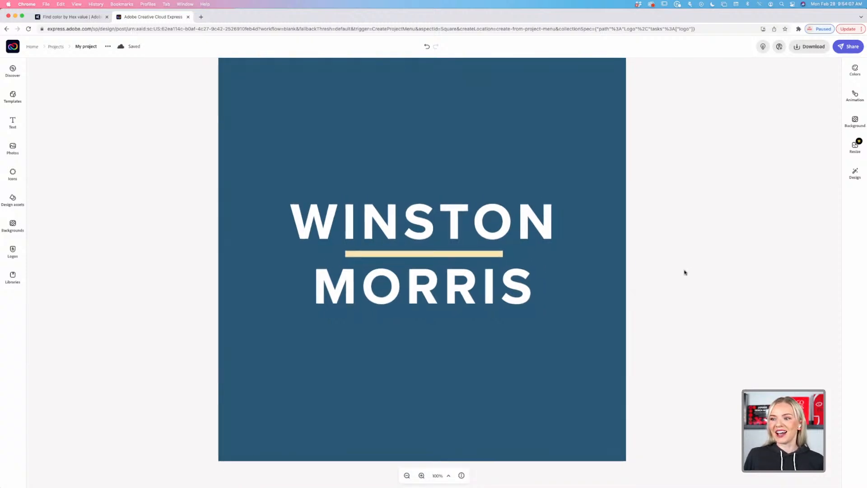
click(414, 475)
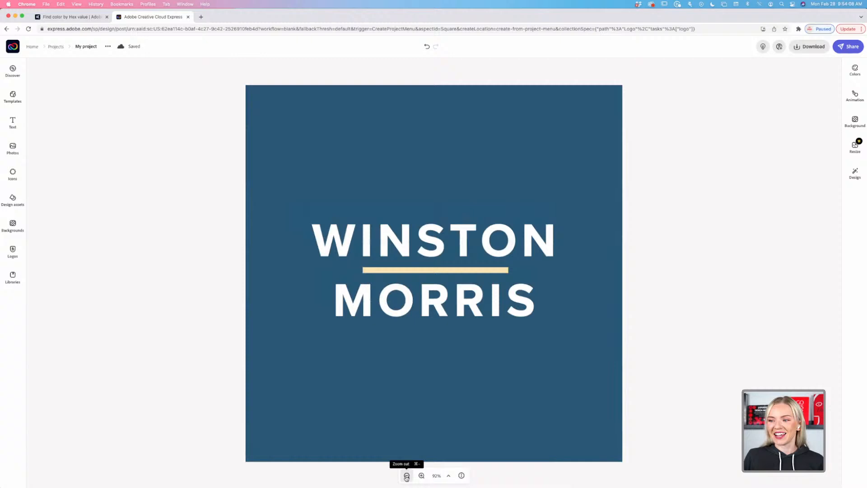
click(520, 391)
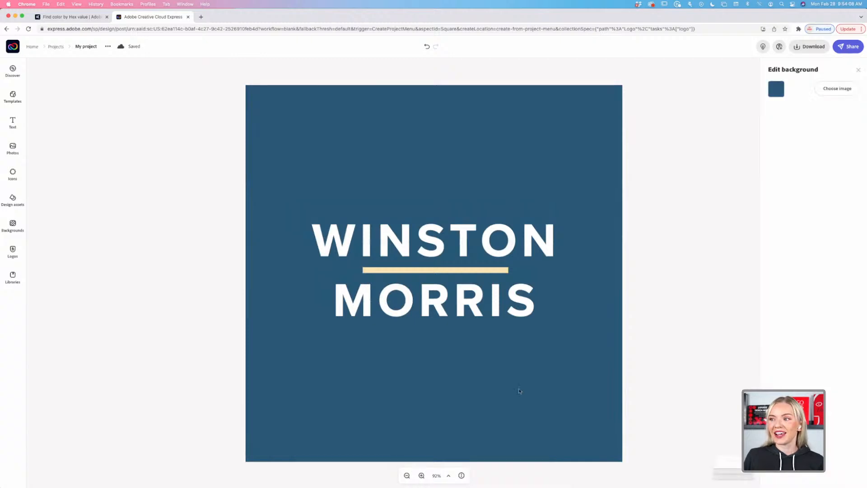
Set the logo background to white.
click(777, 89)
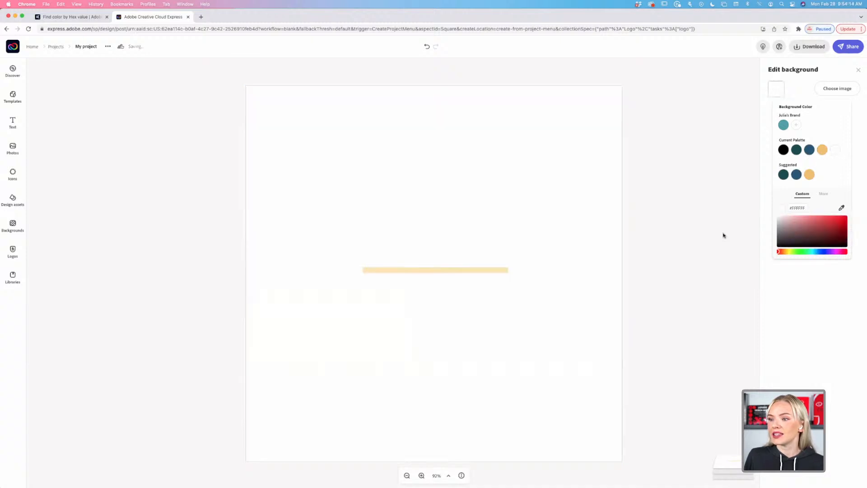
click(836, 149)
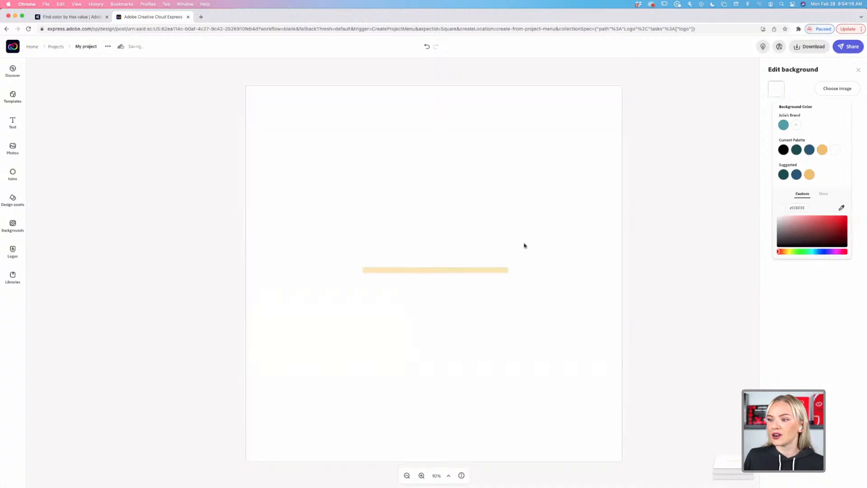
click(520, 250)
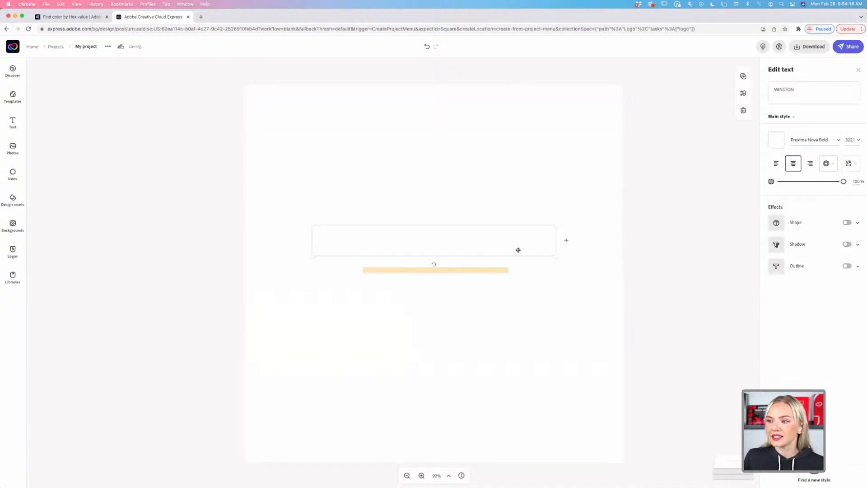
shift+click(502, 288)
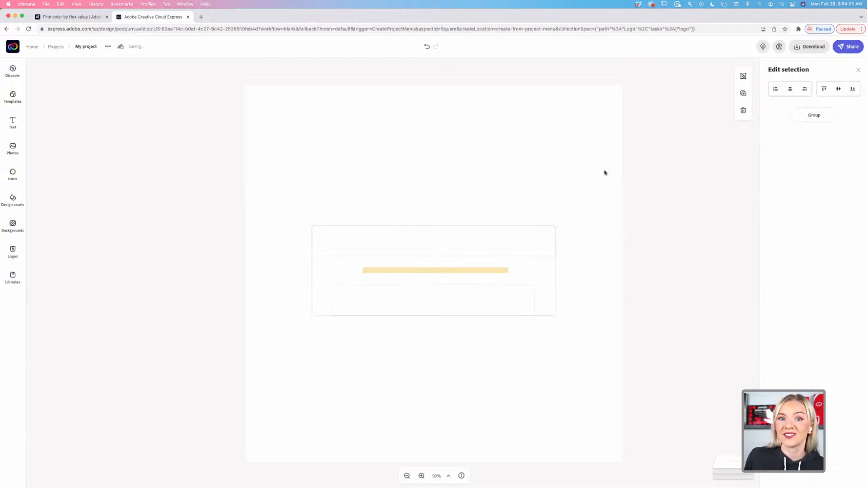
click(665, 190)
click(441, 248)
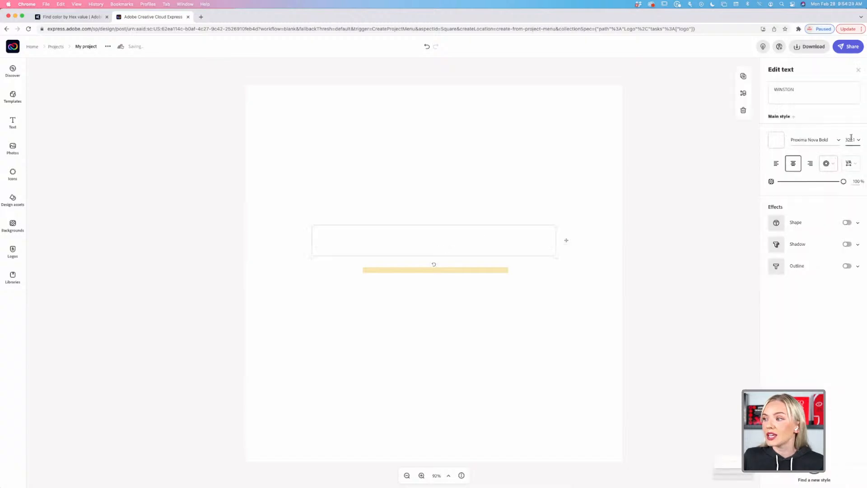
click(776, 140)
click(810, 200)
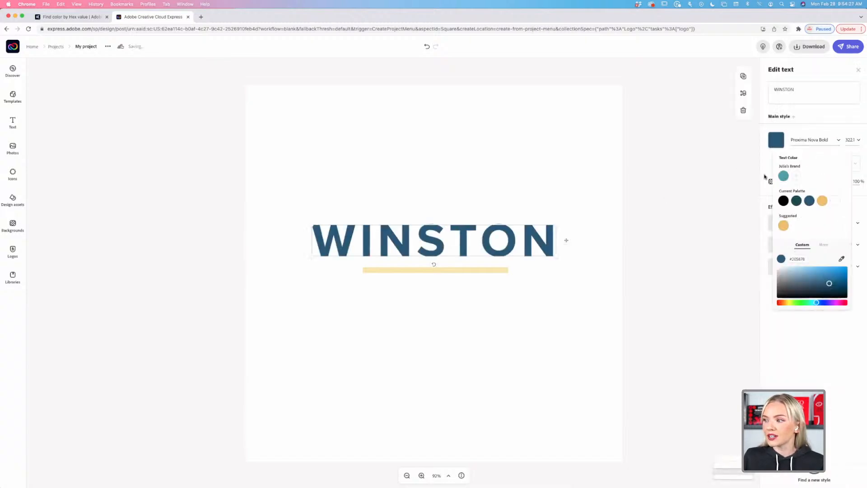
click(783, 201)
click(453, 296)
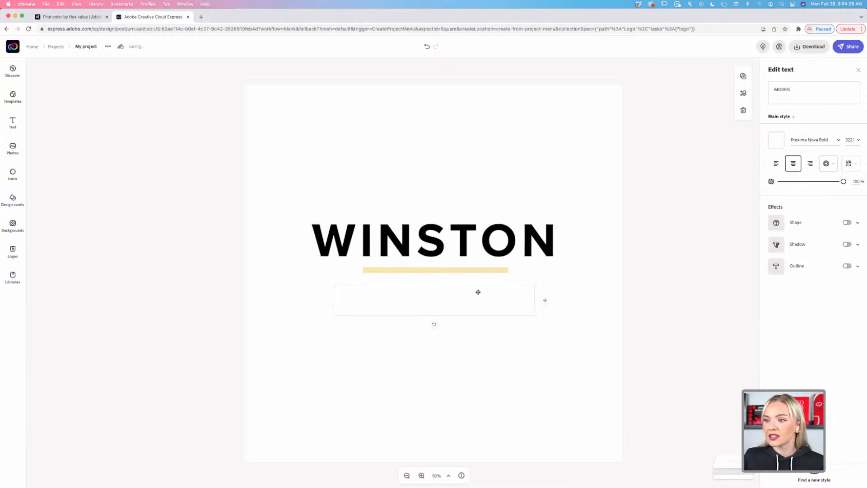
click(776, 140)
click(783, 201)
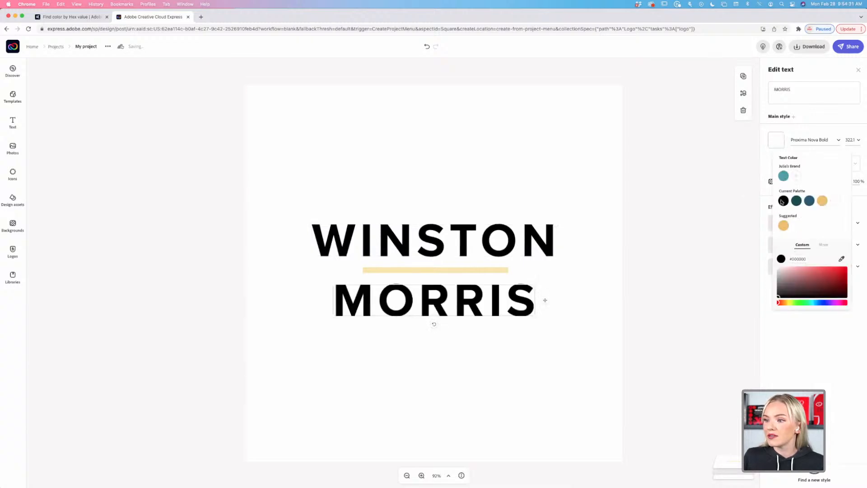
click(707, 225)
click(706, 225)
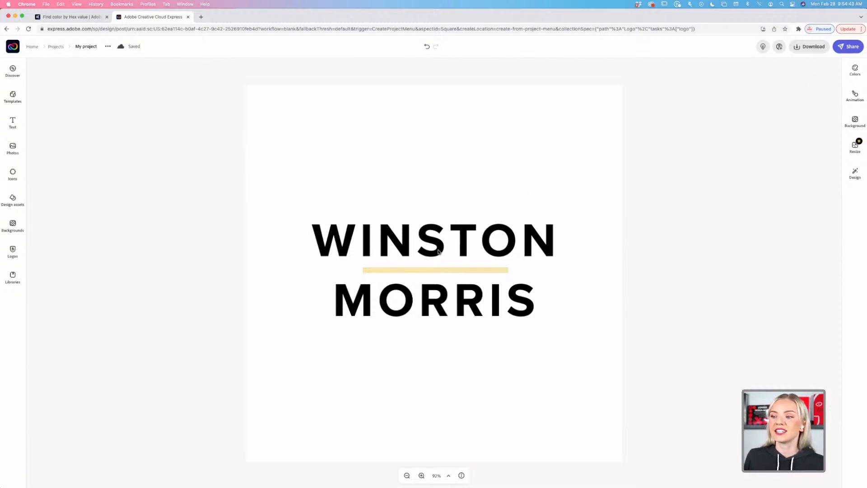
click(813, 47)
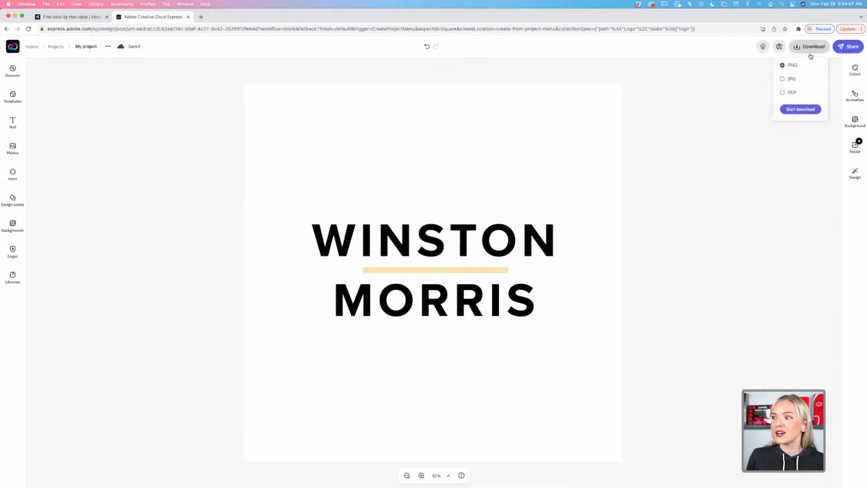
click(800, 109)
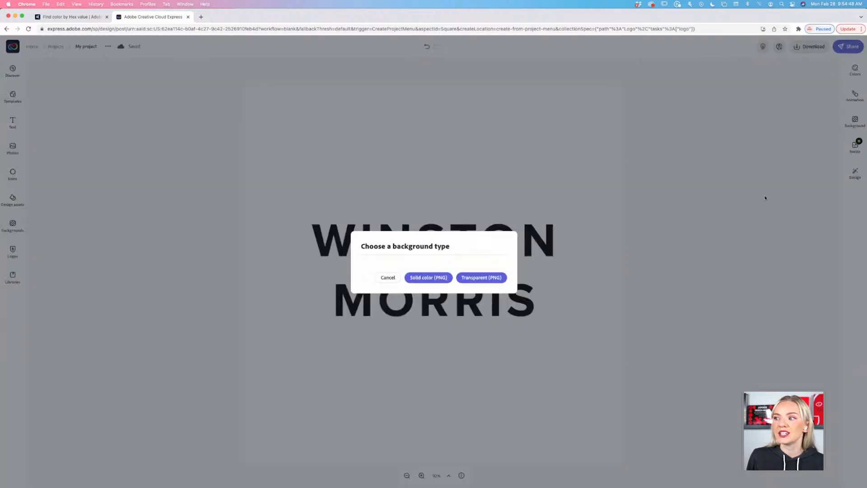
click(482, 280)
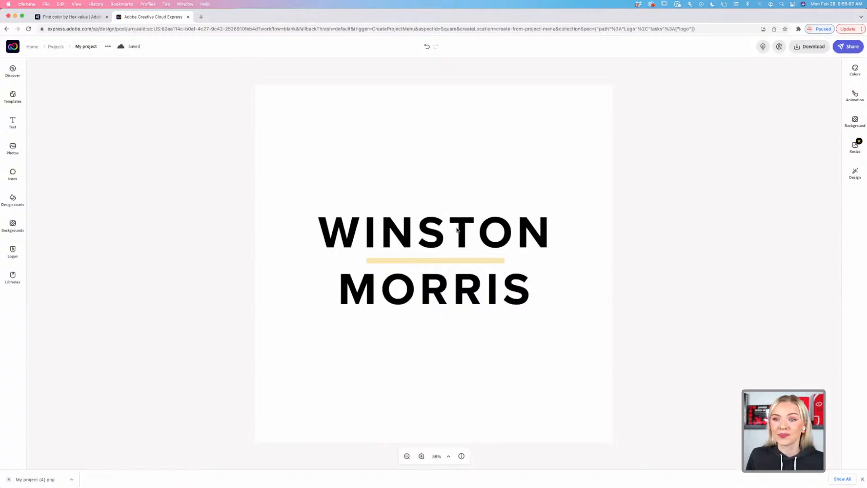
Go to Projects, open the team-photo post, then return to the Projects page.
click(51, 48)
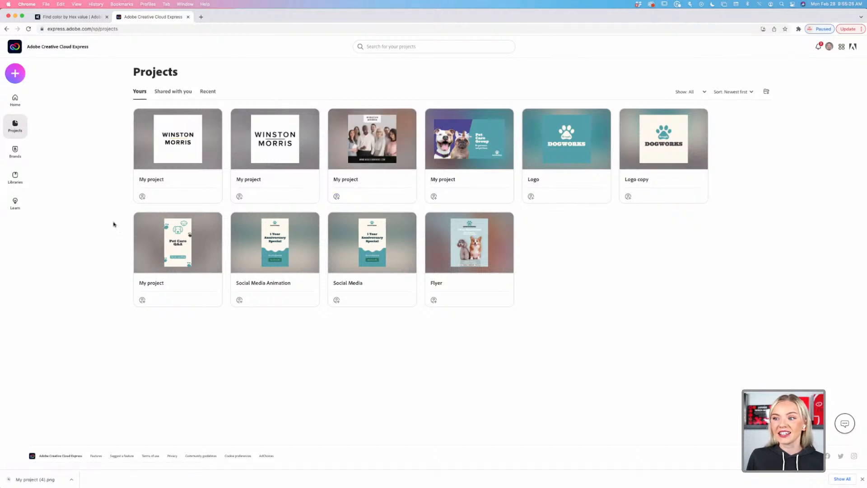
mouse_move(373, 145)
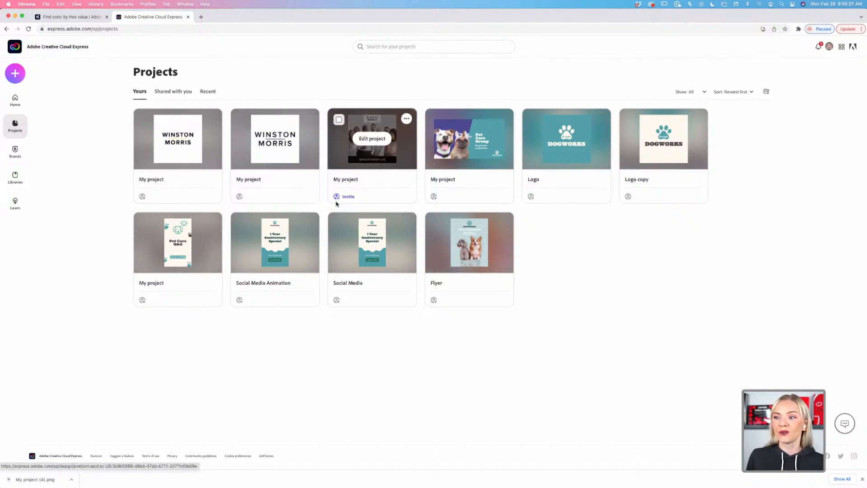
click(356, 153)
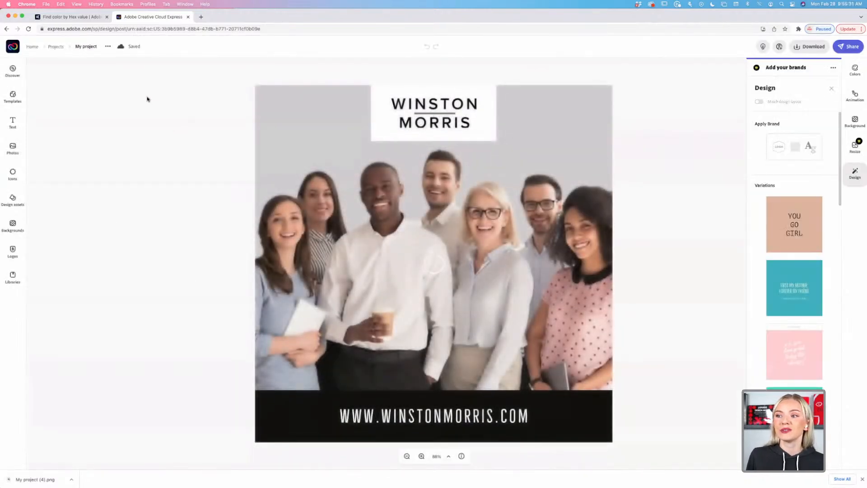
click(54, 48)
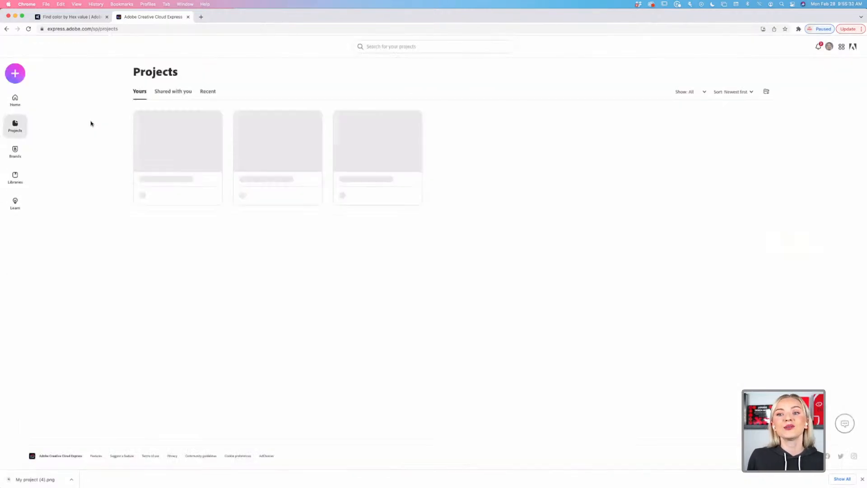